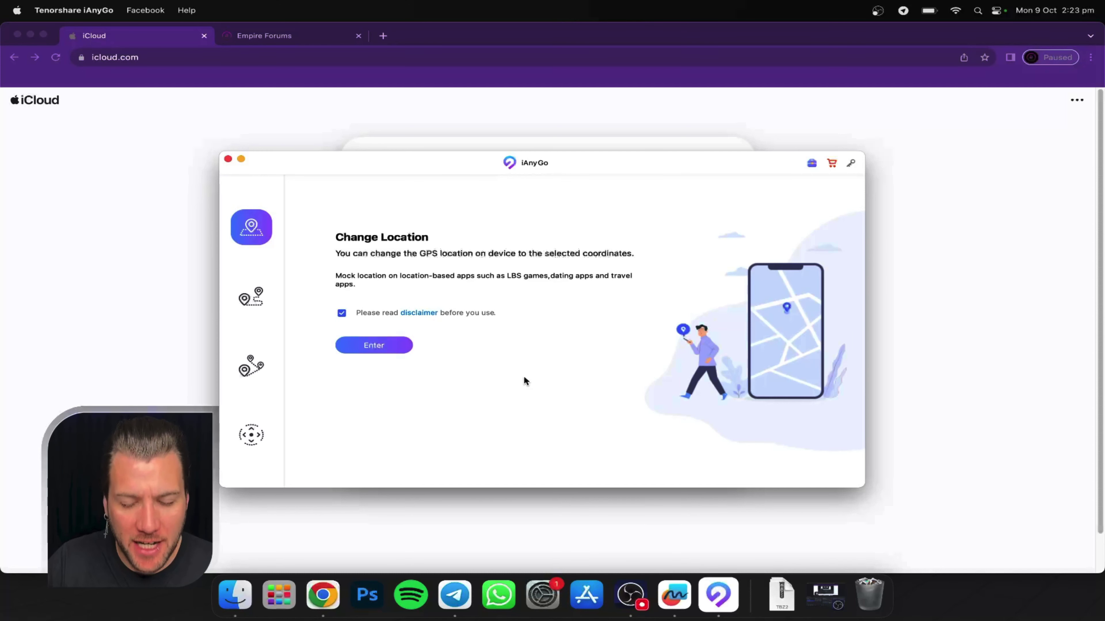
- Start the location-change feature and connect the listed iPhone to show its Melbourne position
{"action": "left_click", "coordinate": [382, 345]}
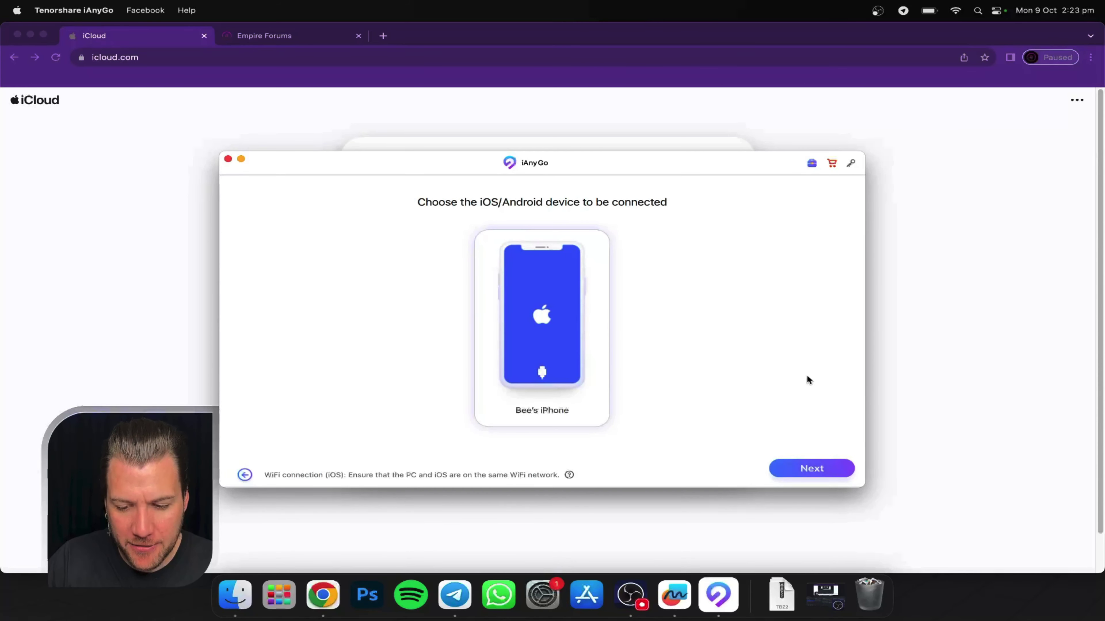
{"action": "left_click", "coordinate": [811, 468]}
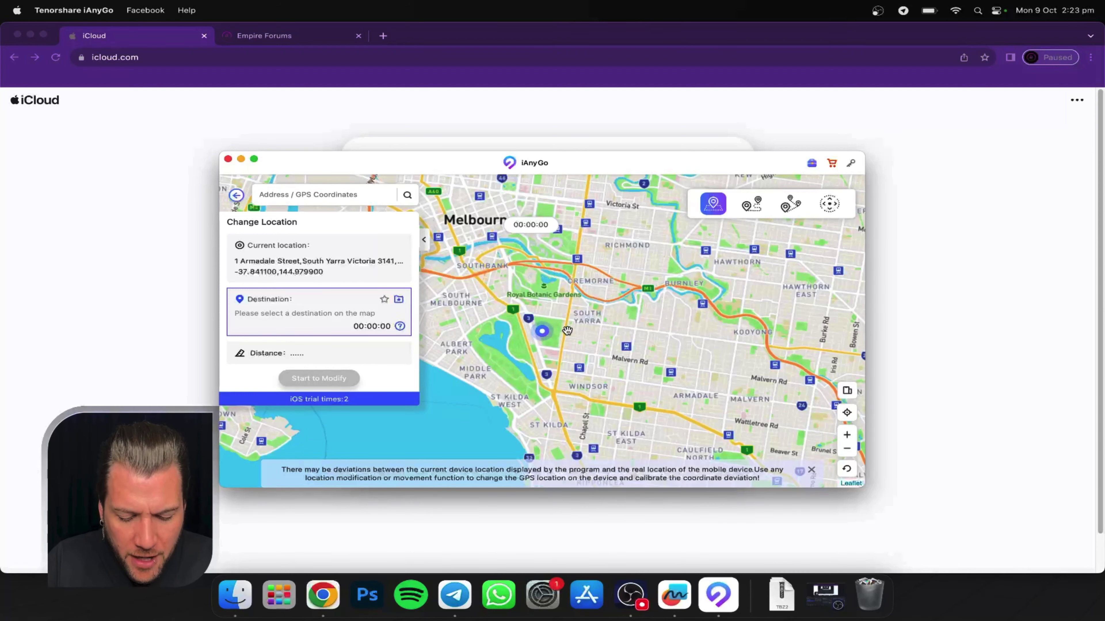
{"action": "scroll", "coordinate": [567, 331], "scroll_direction": "down", "scroll_amount": 5}
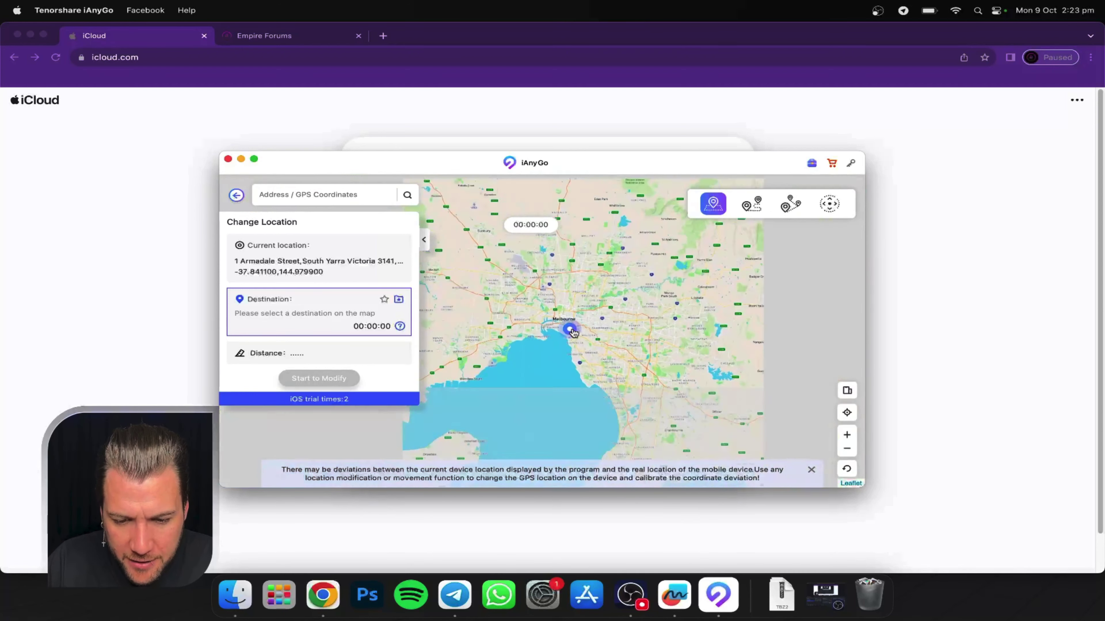
{"action": "scroll", "coordinate": [573, 333], "scroll_direction": "down", "scroll_amount": 3}
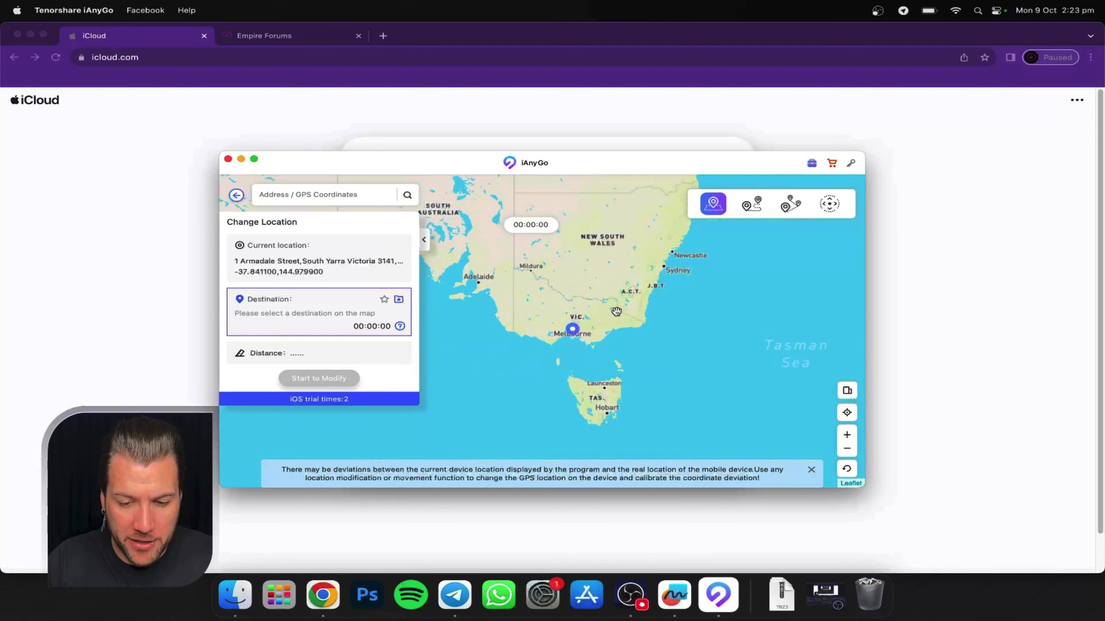
{"action": "left_click_drag", "start_coordinate": [595, 292], "coordinate": [722, 457]}
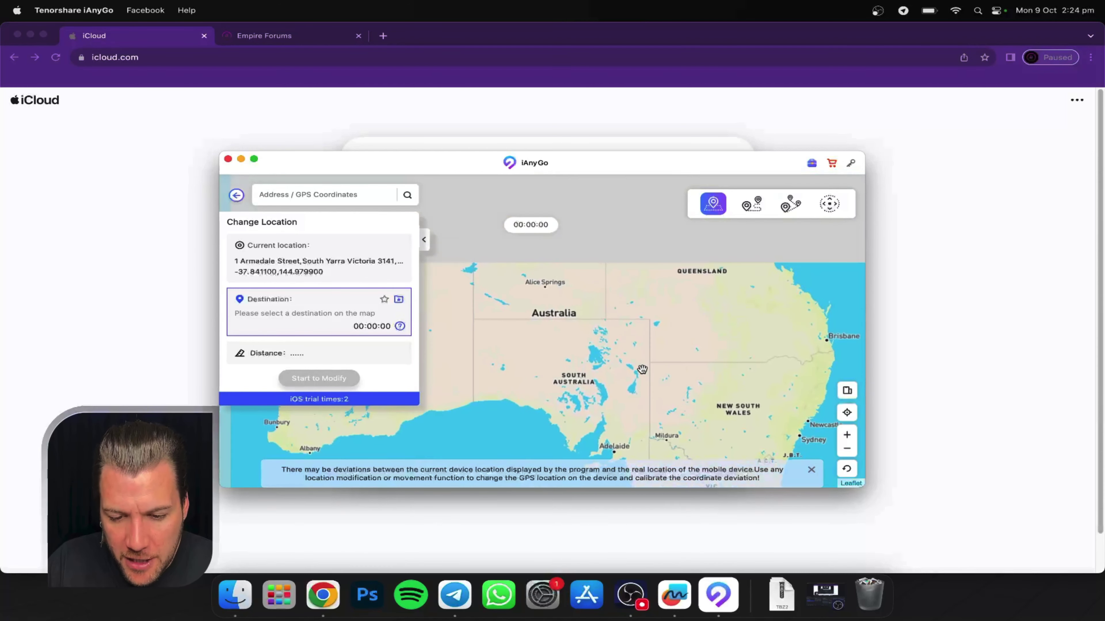
{"action": "left_click_drag", "start_coordinate": [431, 343], "coordinate": [547, 274]}
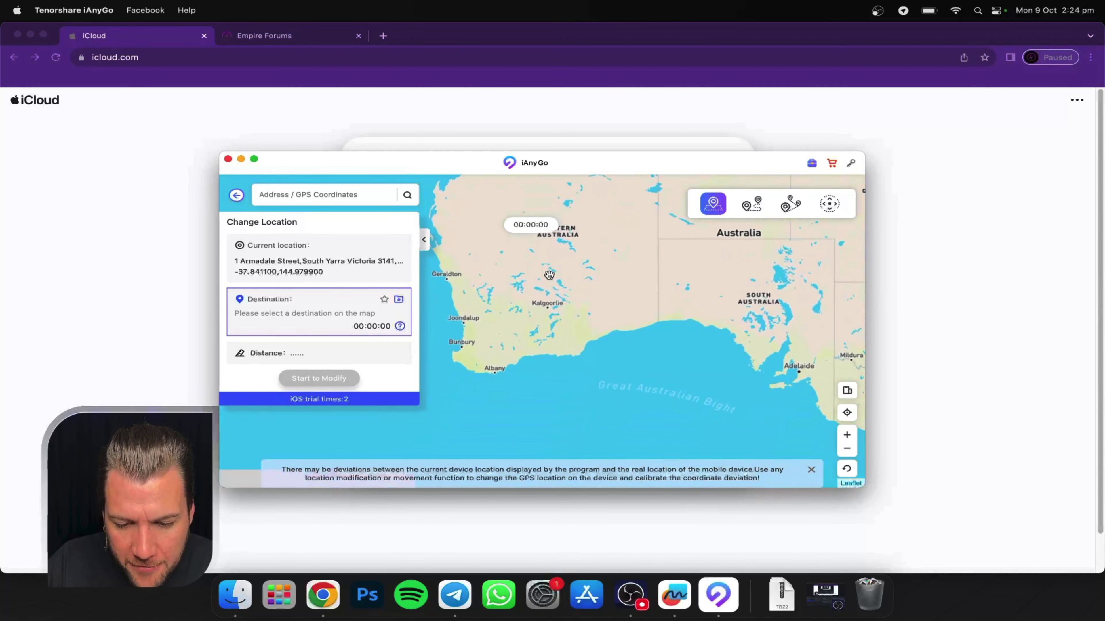
{"action": "left_click_drag", "start_coordinate": [818, 278], "coordinate": [572, 333]}
{"action": "left_click_drag", "start_coordinate": [598, 228], "coordinate": [609, 273]}
{"action": "scroll", "coordinate": [608, 273], "scroll_direction": "up", "scroll_amount": 5}
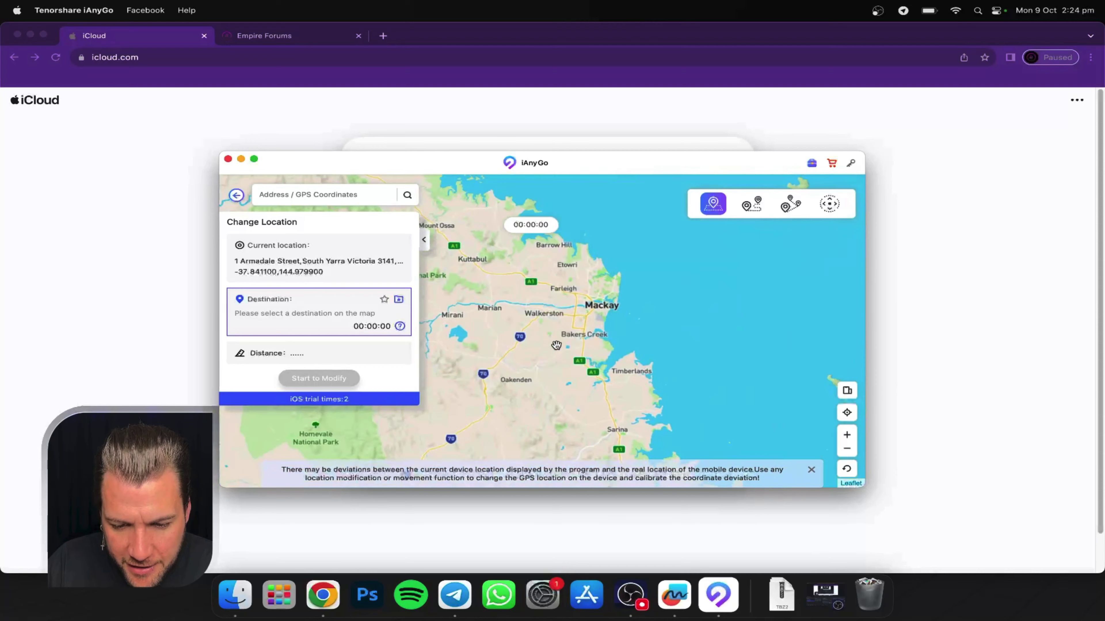
{"action": "scroll", "coordinate": [602, 309], "scroll_direction": "up", "scroll_amount": 2}
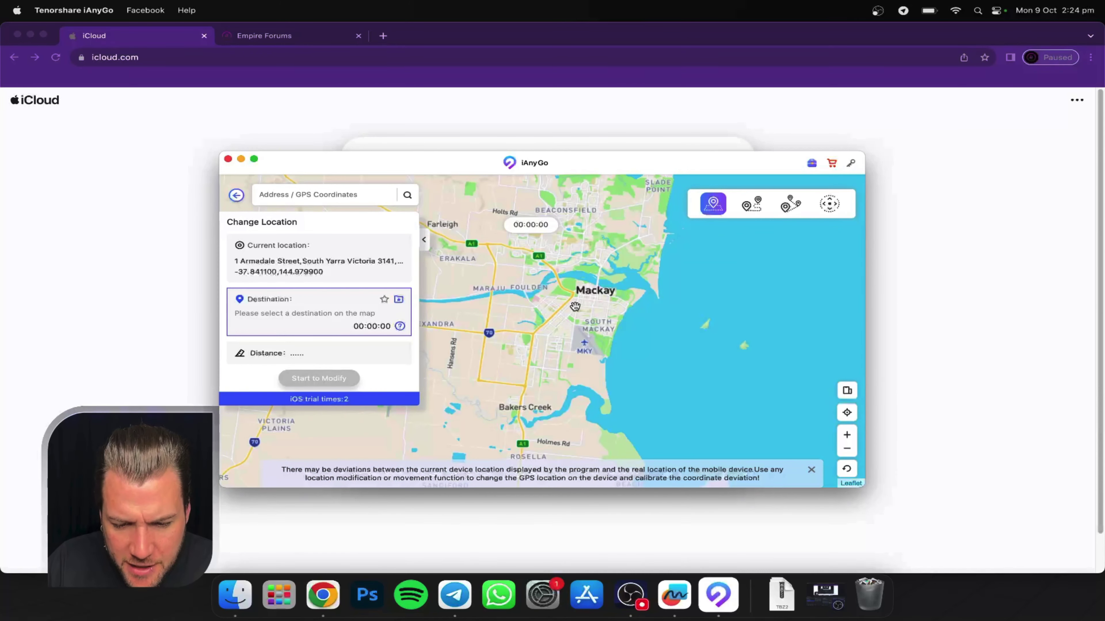
{"action": "scroll", "coordinate": [575, 306], "scroll_direction": "up", "scroll_amount": 2}
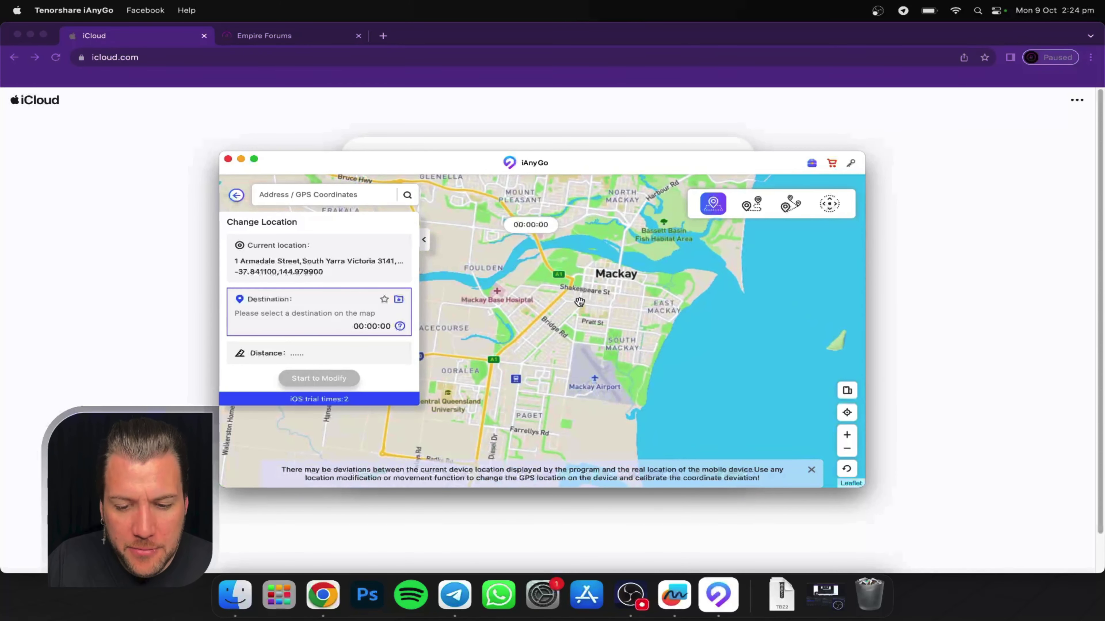
{"action": "scroll", "coordinate": [579, 301], "scroll_direction": "up", "scroll_amount": 4}
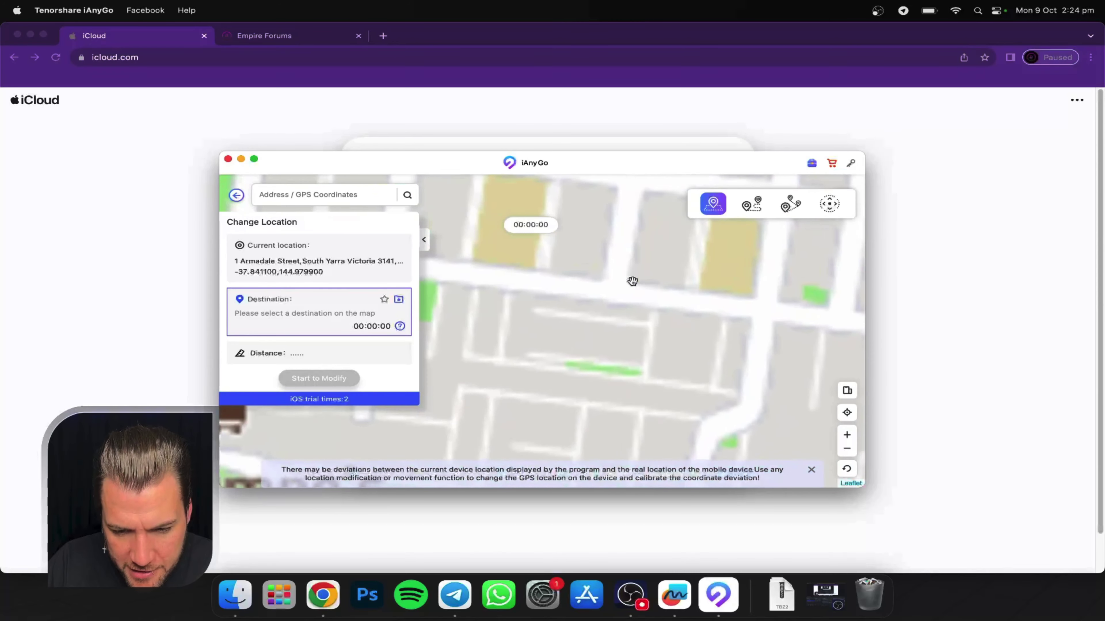
{"action": "scroll", "coordinate": [631, 282], "scroll_direction": "up", "scroll_amount": 3}
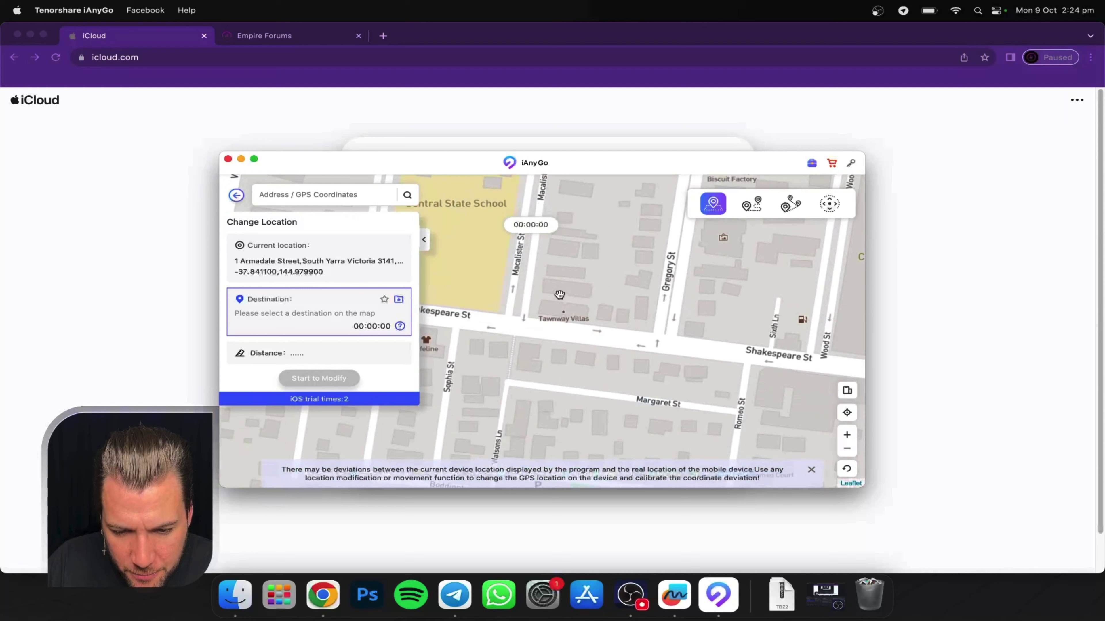
{"action": "left_click", "coordinate": [552, 289]}
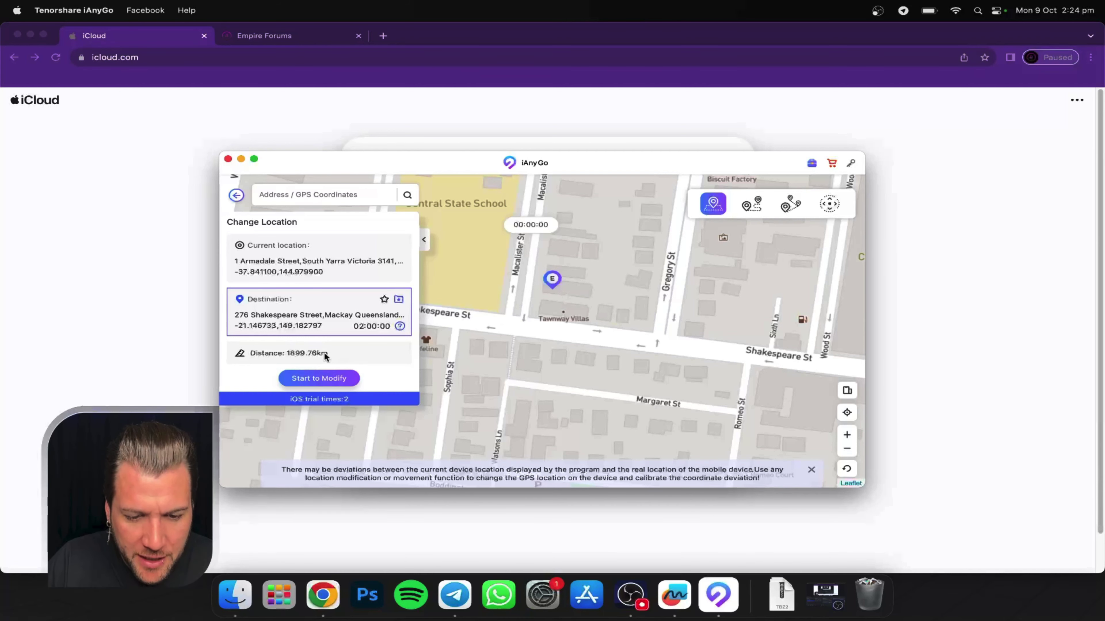
{"action": "left_click", "coordinate": [330, 381]}
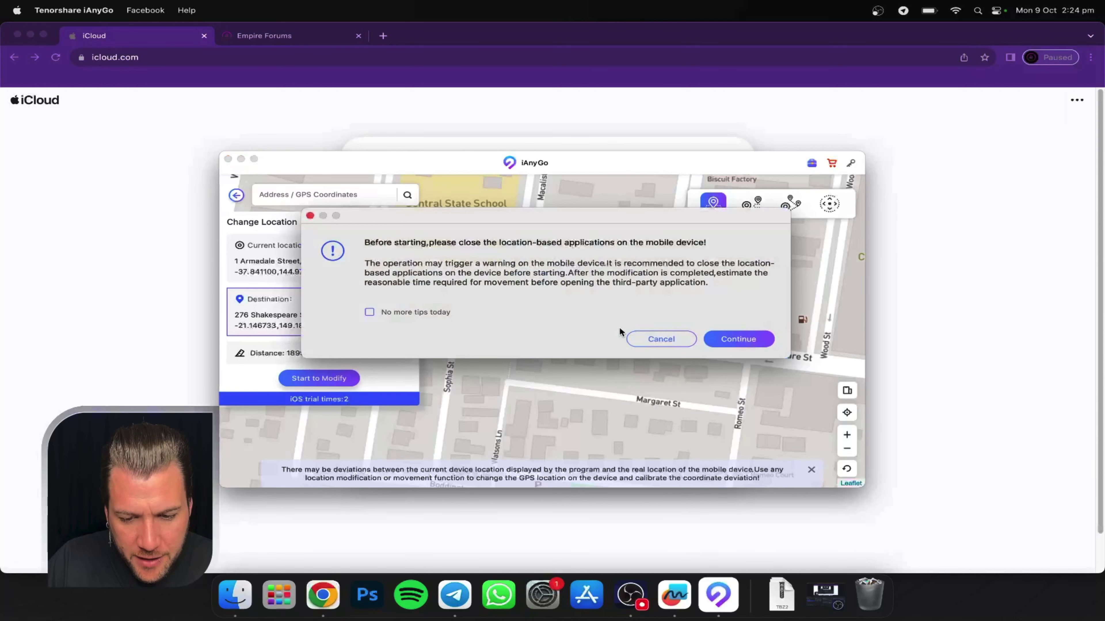
{"action": "left_click", "coordinate": [729, 333]}
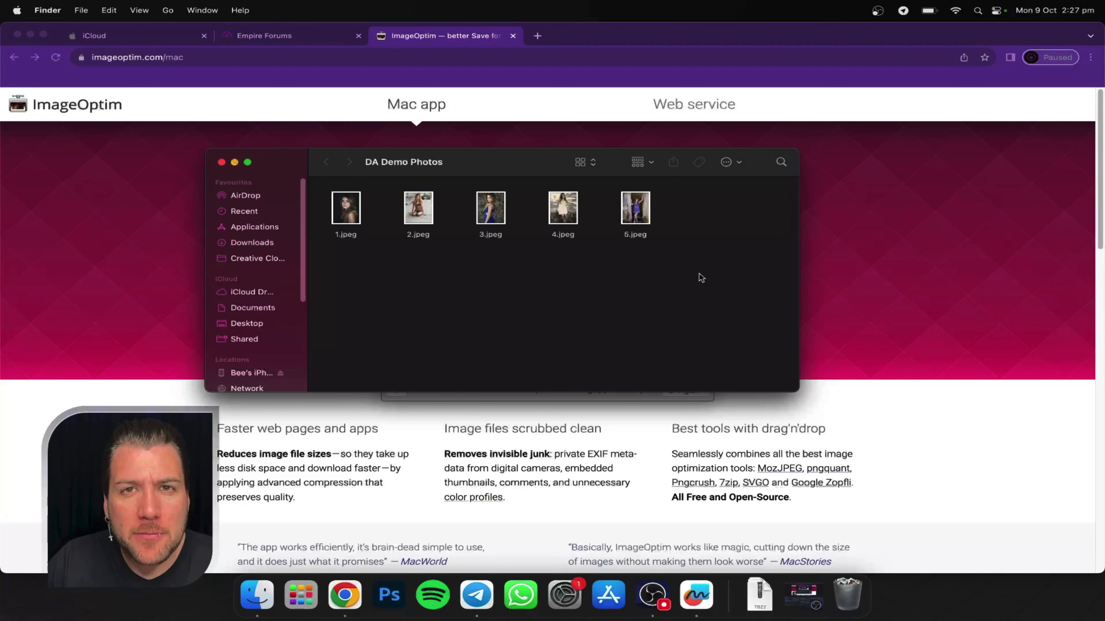
{"action": "right_click", "coordinate": [636, 218]}
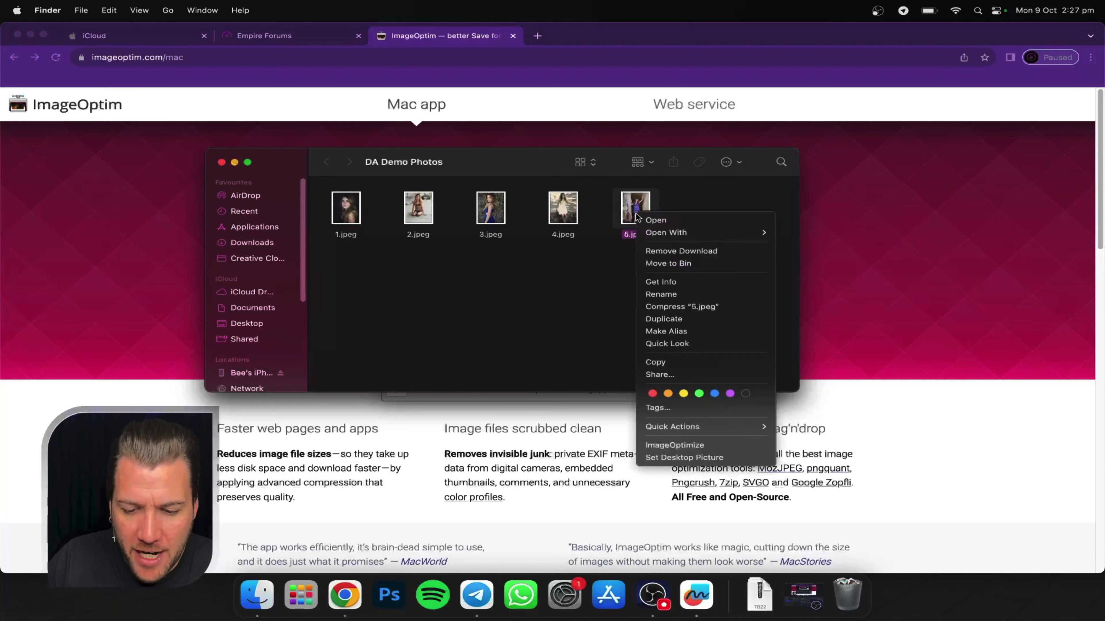
{"action": "left_click", "coordinate": [544, 335]}
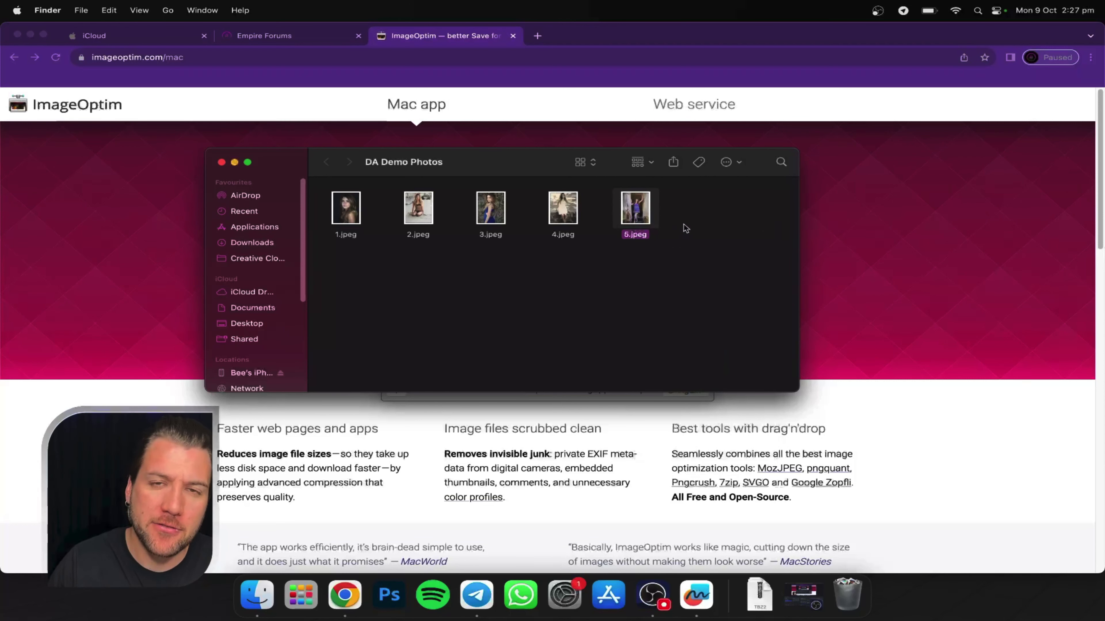
{"action": "left_click_drag", "start_coordinate": [482, 164], "coordinate": [506, 316]}
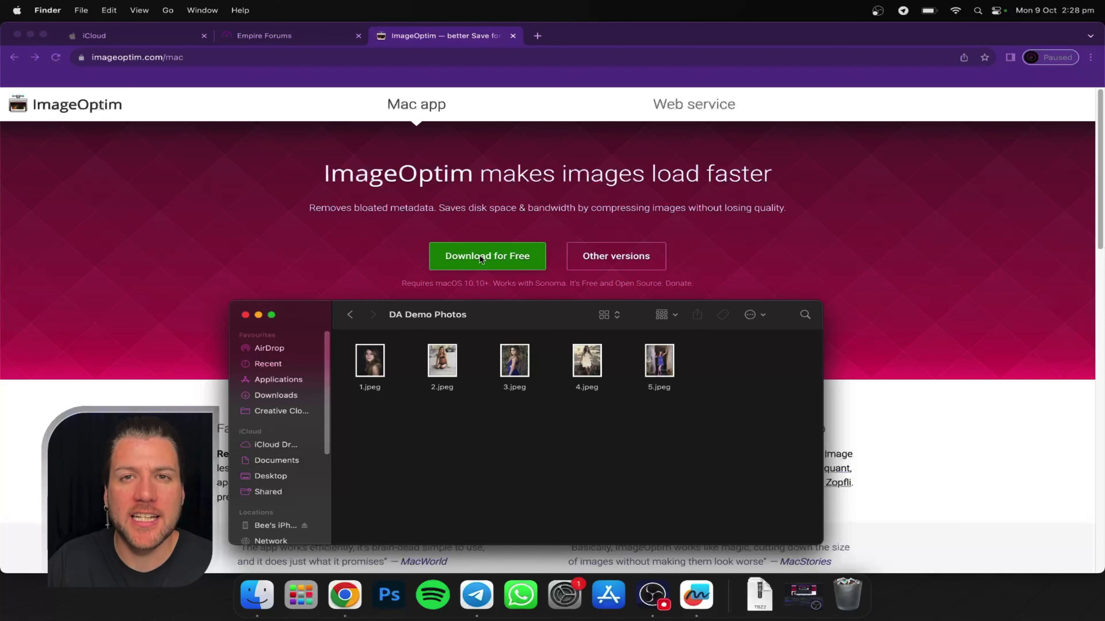
{"action": "left_click_drag", "start_coordinate": [550, 326], "coordinate": [544, 173]}
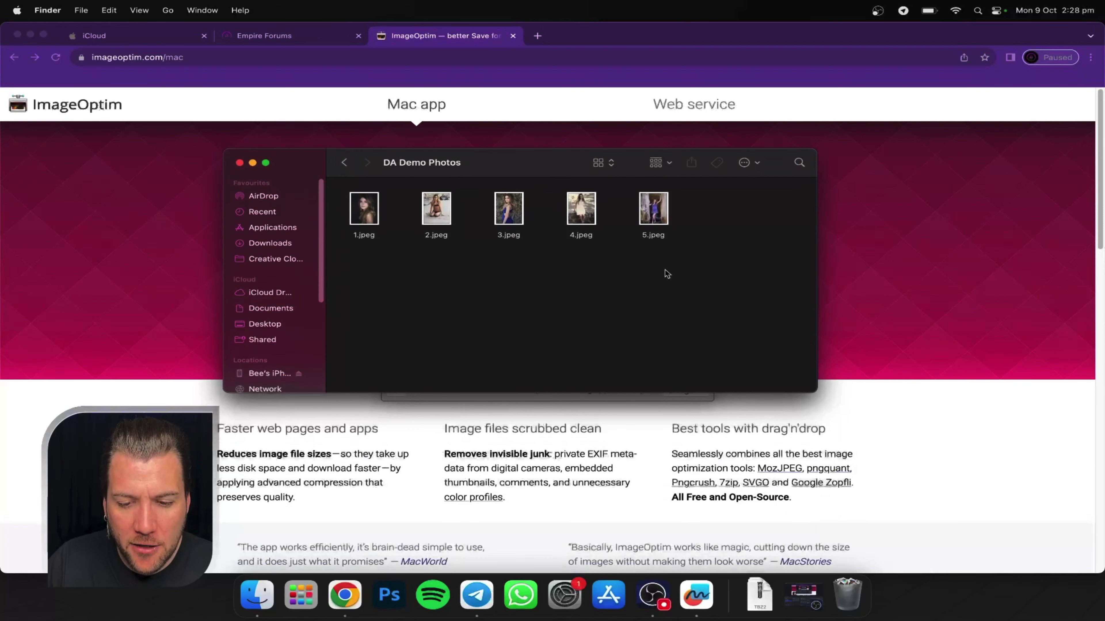
{"action": "left_click_drag", "start_coordinate": [693, 283], "coordinate": [407, 208]}
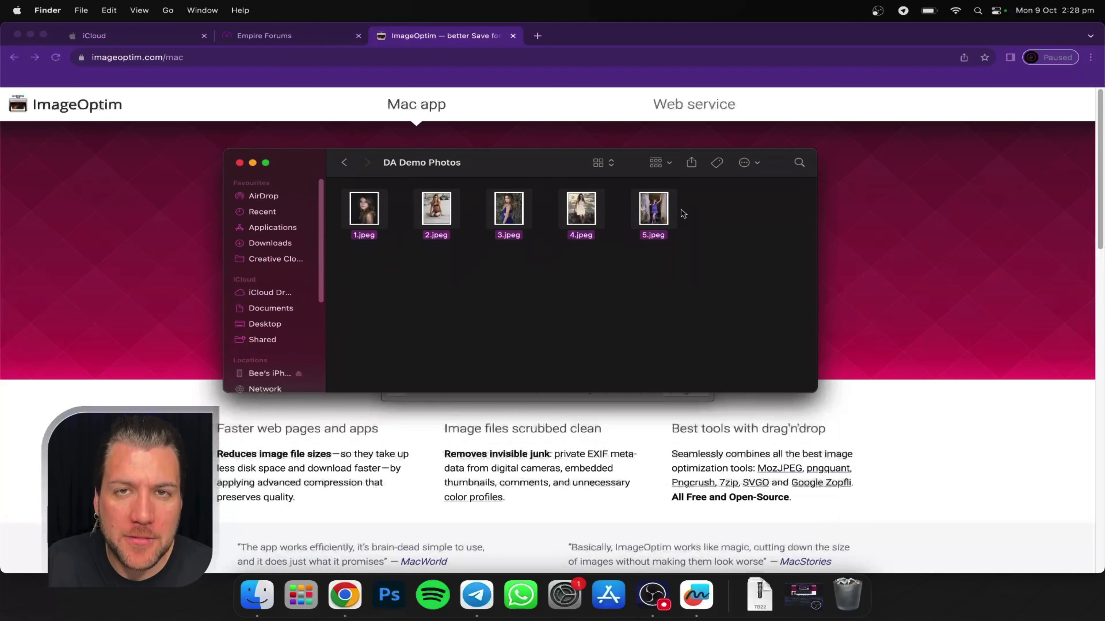
{"action": "left_click", "coordinate": [493, 291]}
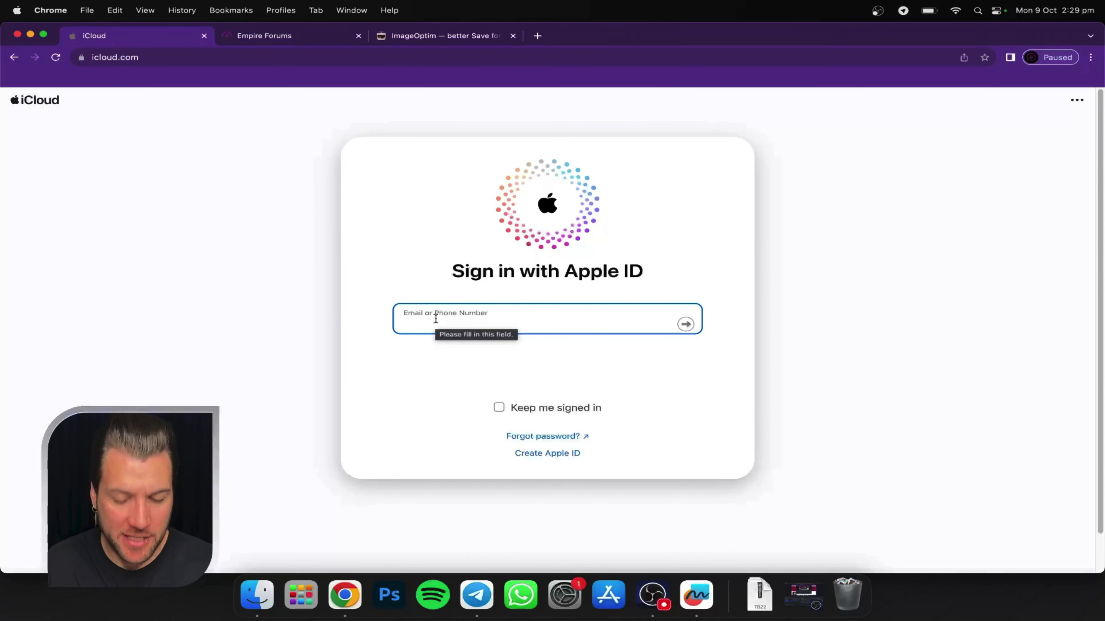
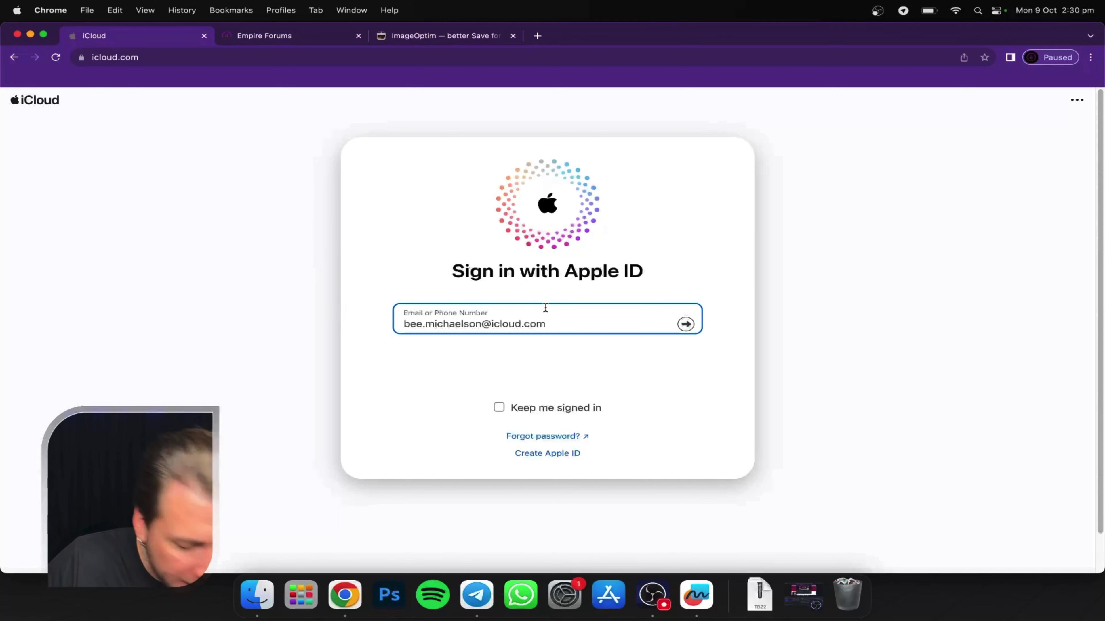
- Enter the Apple ID e-mail address on icloud.com and continue the sign-in
{"action": "left_click", "coordinate": [688, 326]}
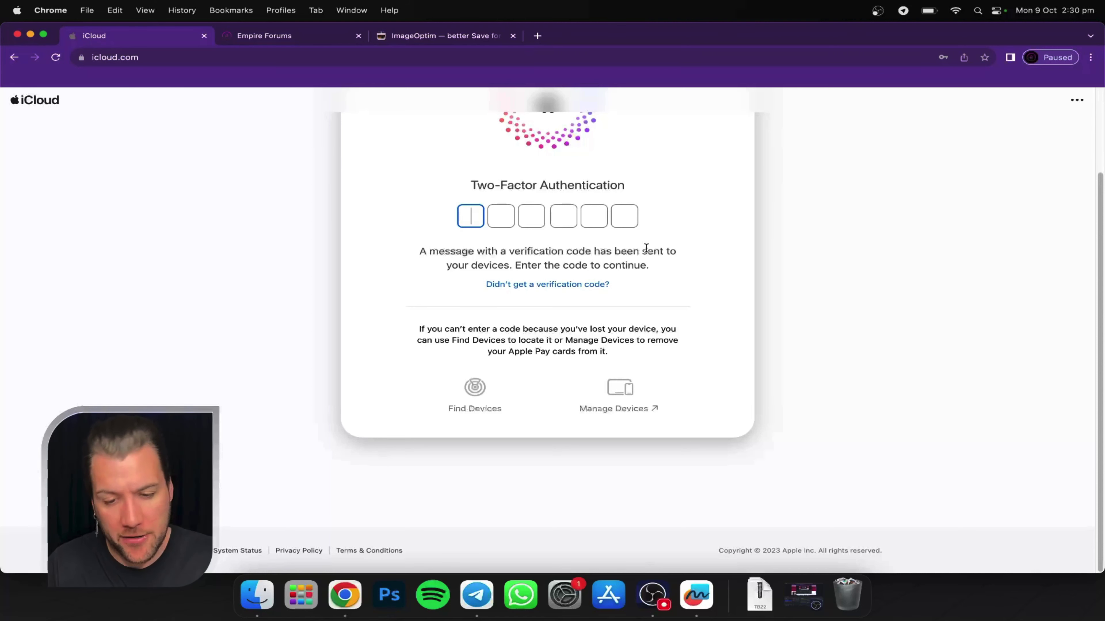
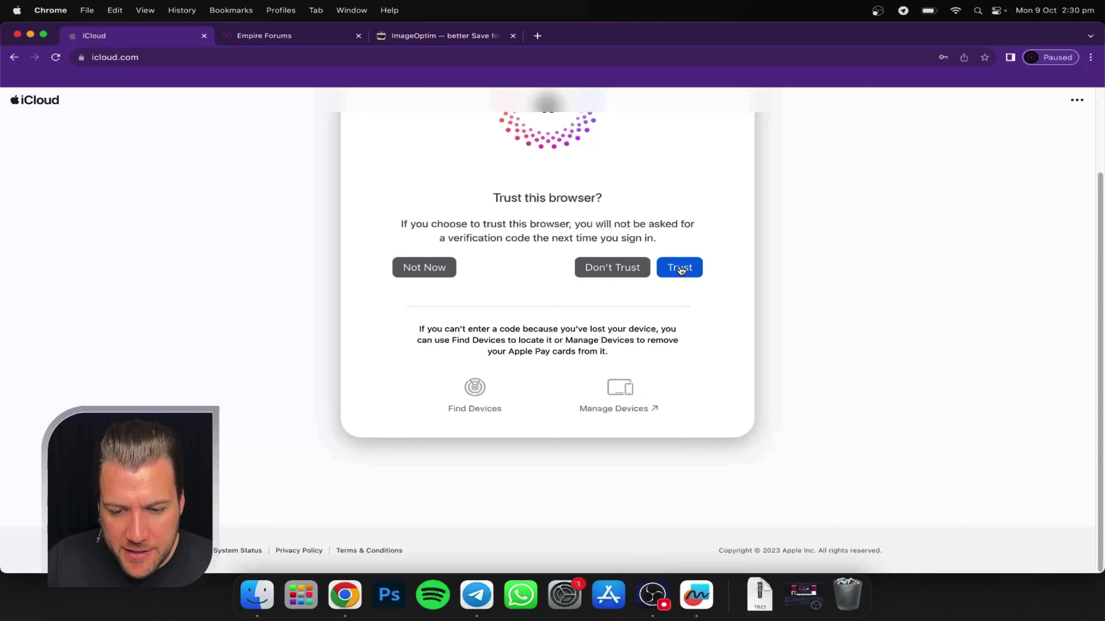
- Enter the six-digit verification code and trust this browser
{"action": "left_click", "coordinate": [679, 267]}
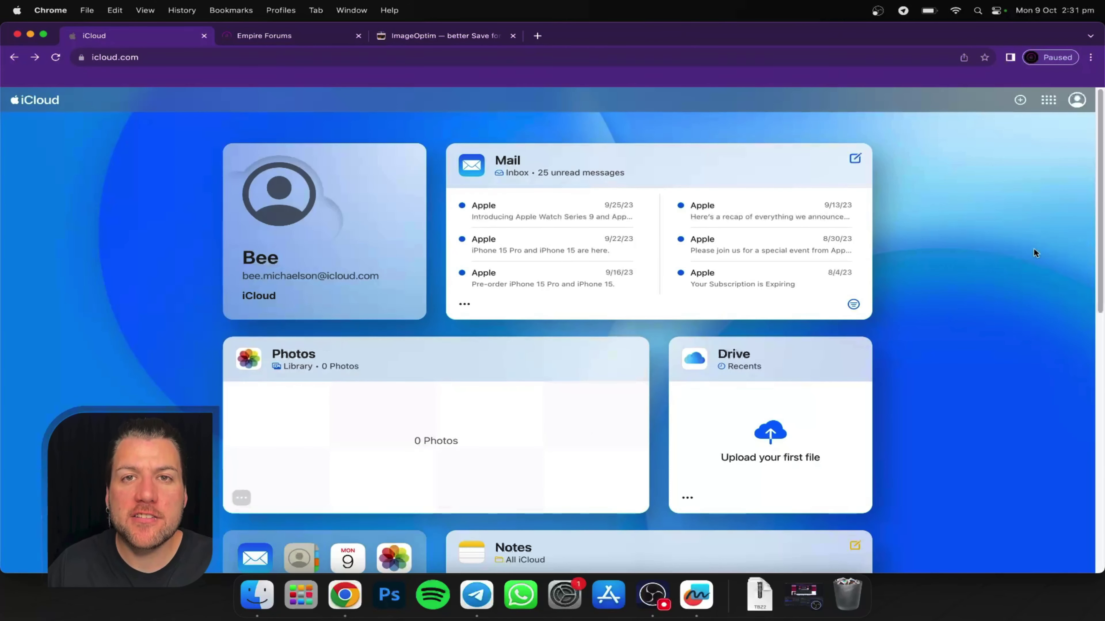
- Open iCloud Photos and upload 1.jpeg through 5.jpeg from the DA Demo Photos folder
{"action": "left_click", "coordinate": [507, 370]}
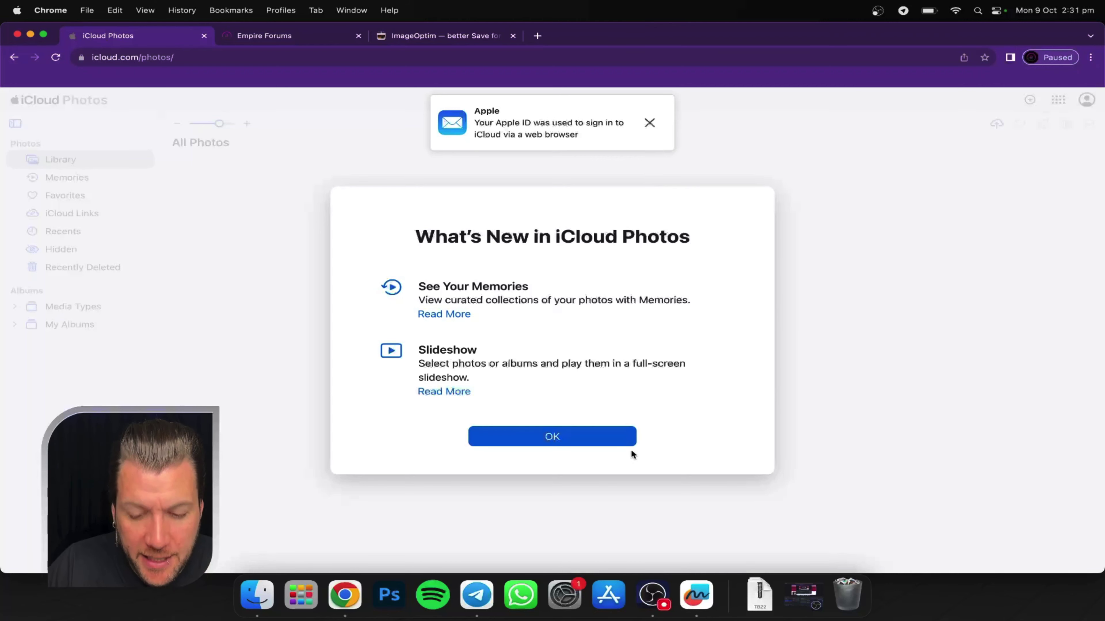
{"action": "left_click", "coordinate": [617, 416]}
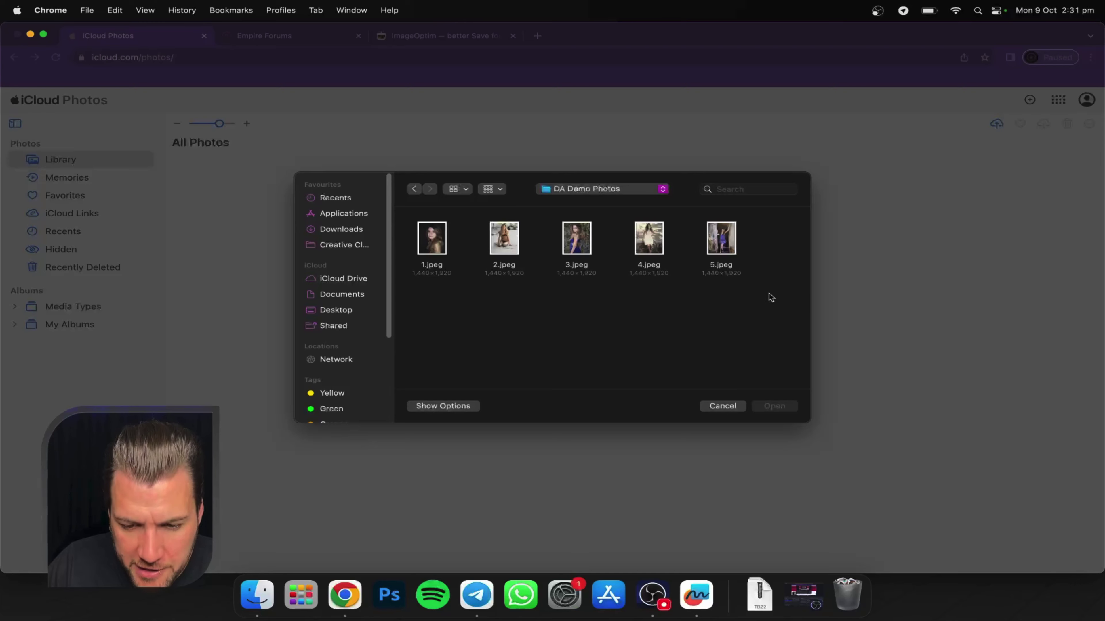
{"action": "left_click_drag", "start_coordinate": [769, 296], "coordinate": [435, 247]}
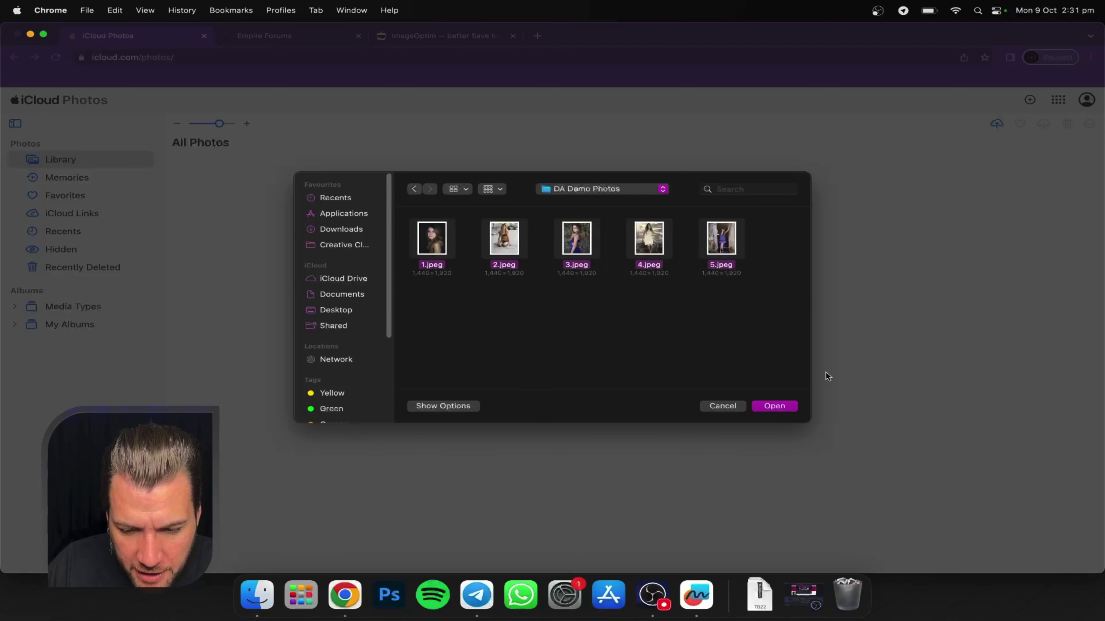
{"action": "left_click", "coordinate": [774, 406]}
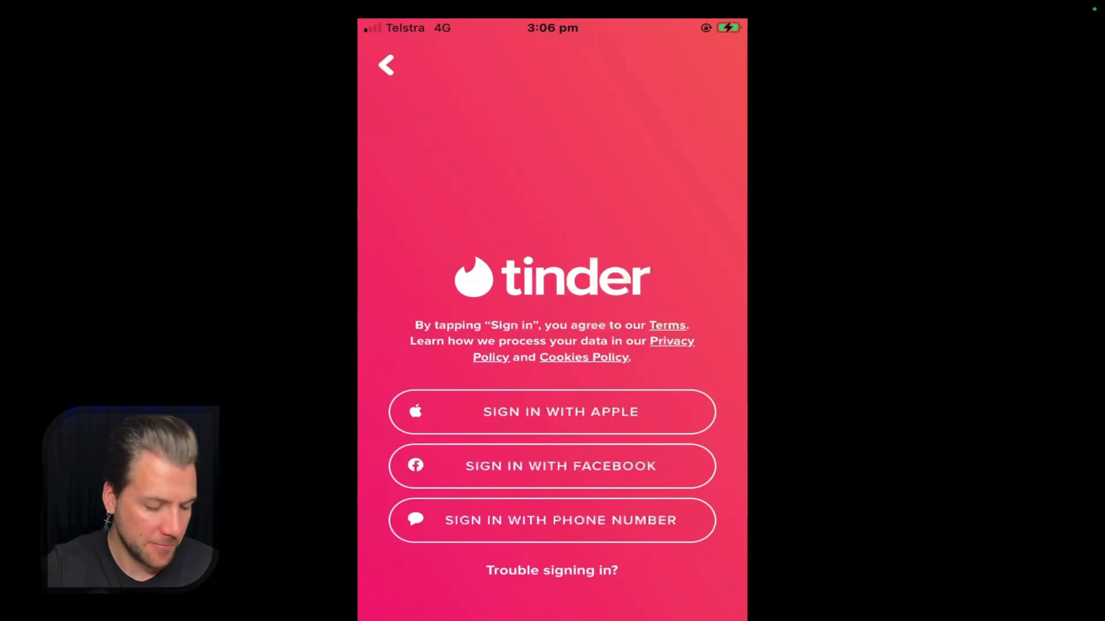
- Sign in with the iPhone's suggested phone number, removing the duplicated 61 prefix, and submit
{"action": "left_click", "coordinate": [552, 520]}
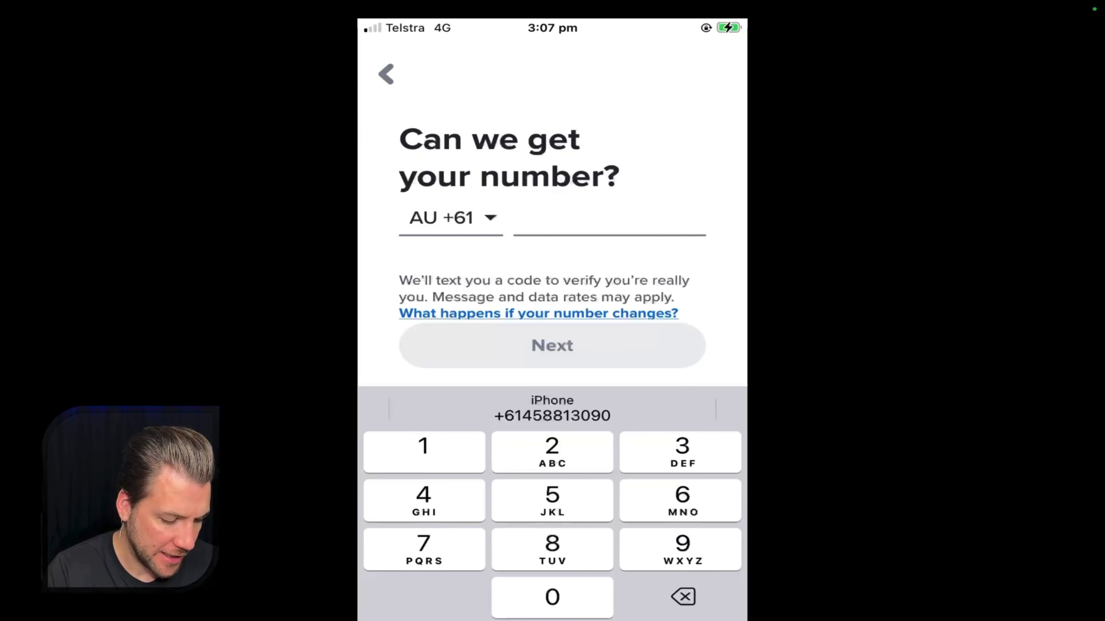
{"action": "left_click", "coordinate": [551, 408]}
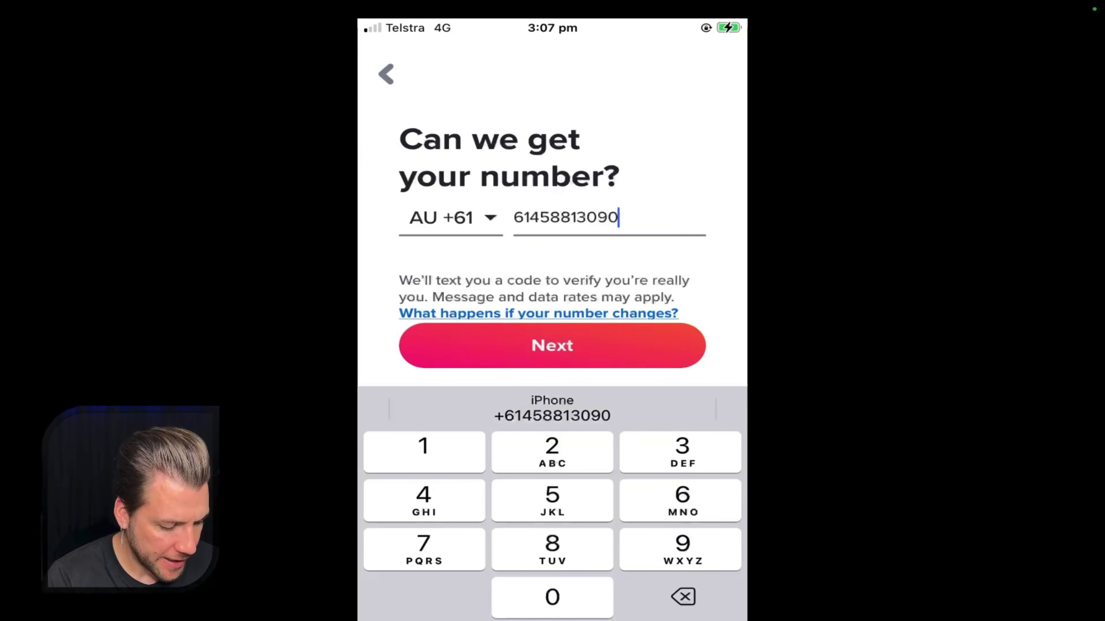
{"action": "left_click", "coordinate": [574, 218]}
{"action": "left_click_drag", "start_coordinate": [574, 217], "coordinate": [531, 217]}
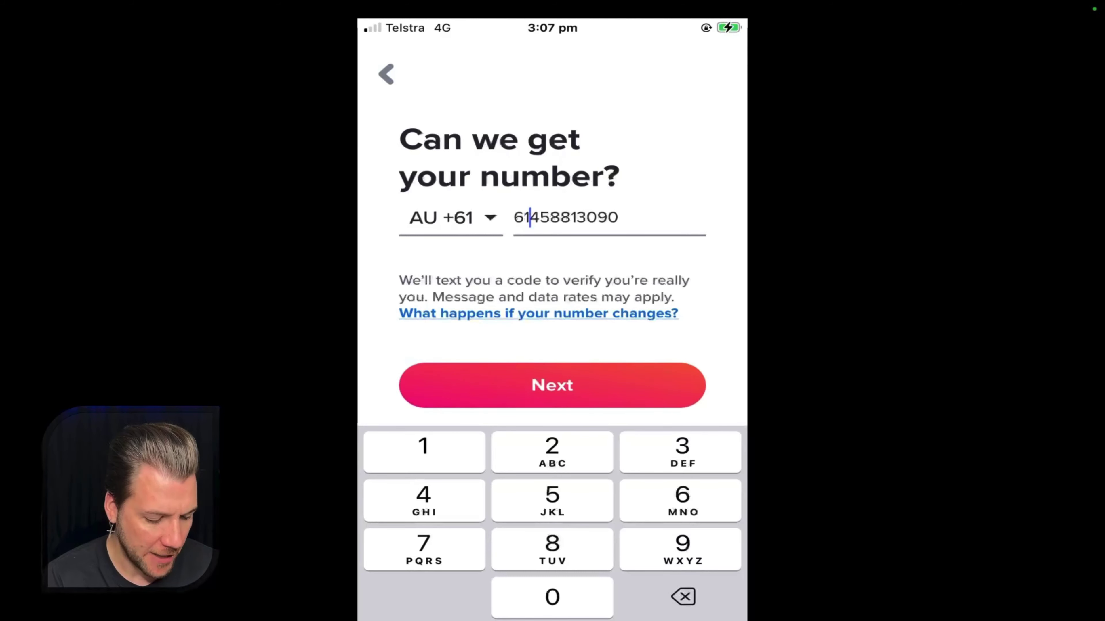
{"action": "key", "text": "BackSpace"}
{"action": "key", "text": "BackSpace"}
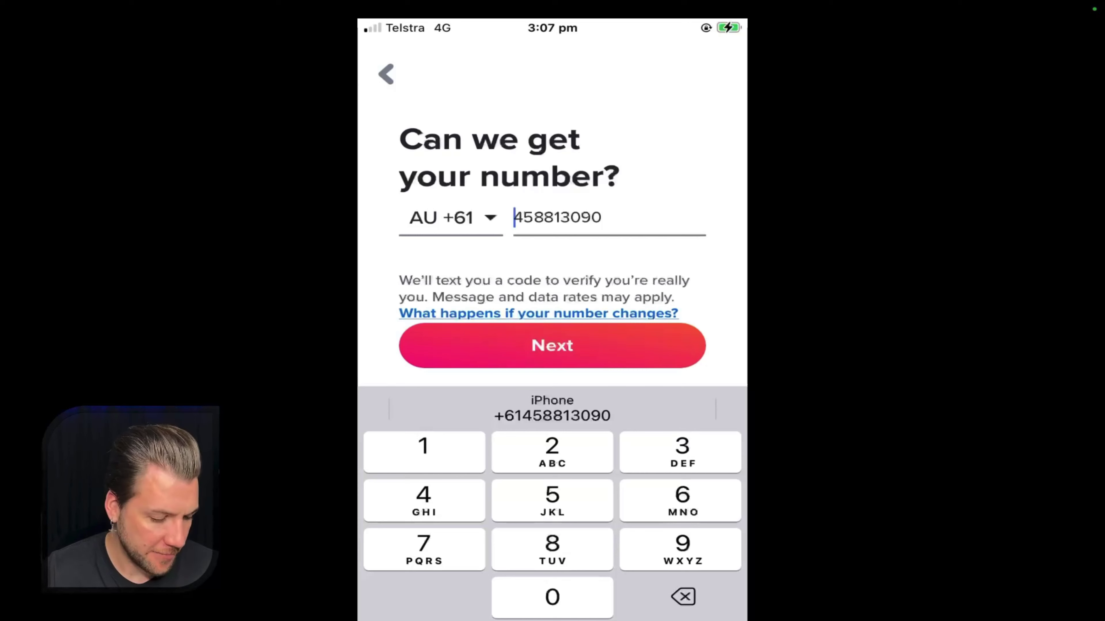
{"action": "left_click", "coordinate": [552, 345]}
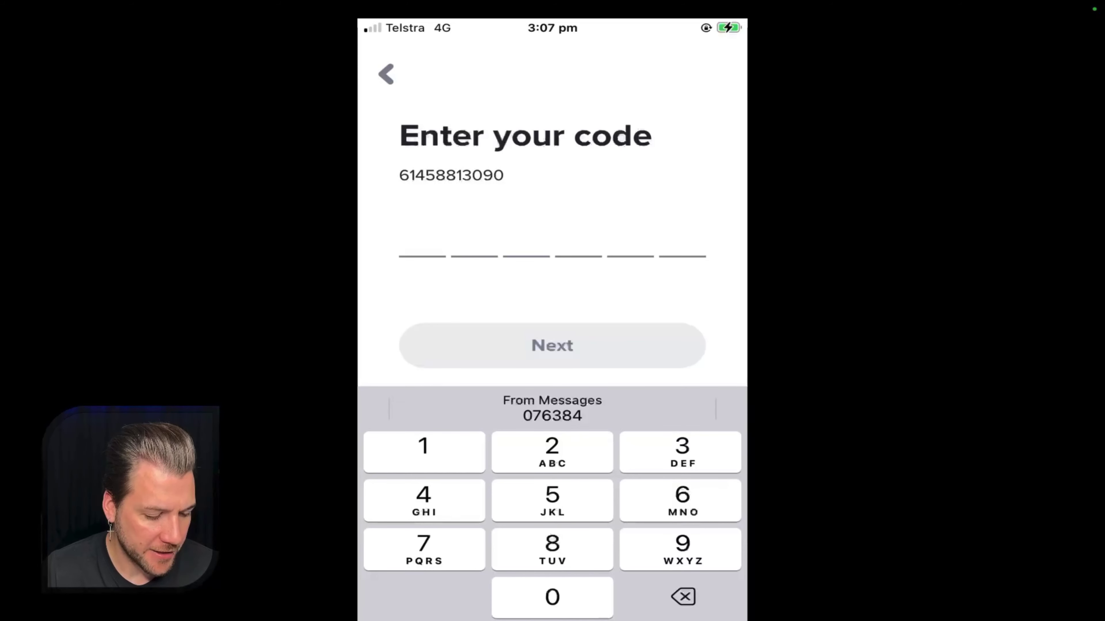
- Fill in the texted code and the account's e-mail address, then accept the house rules
{"action": "left_click", "coordinate": [551, 409]}
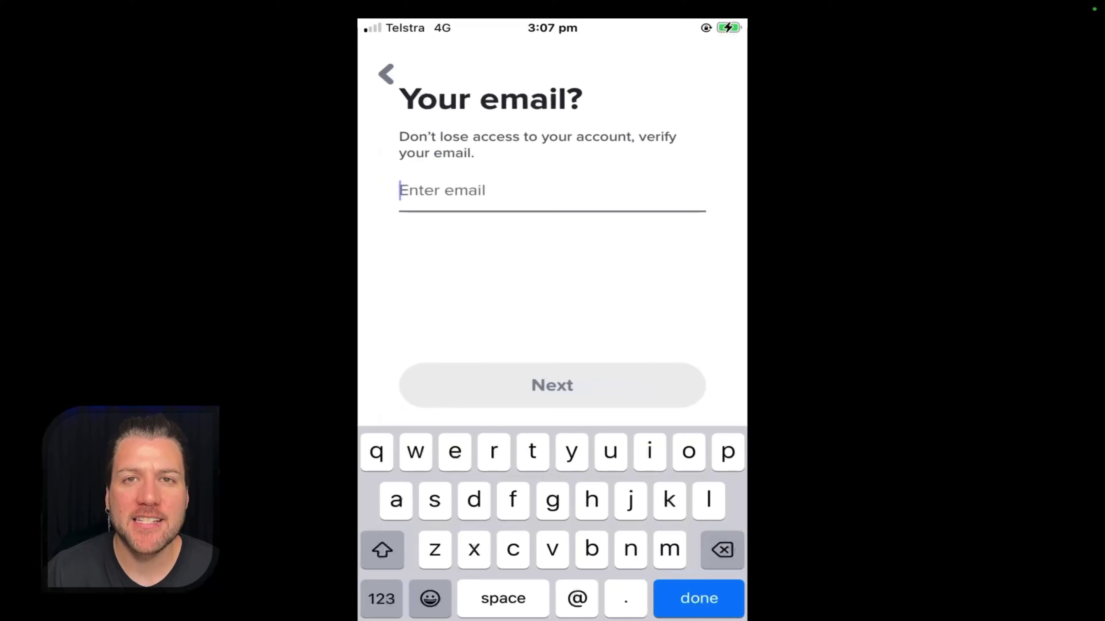
{"action": "key", "text": "ctrl+v"}
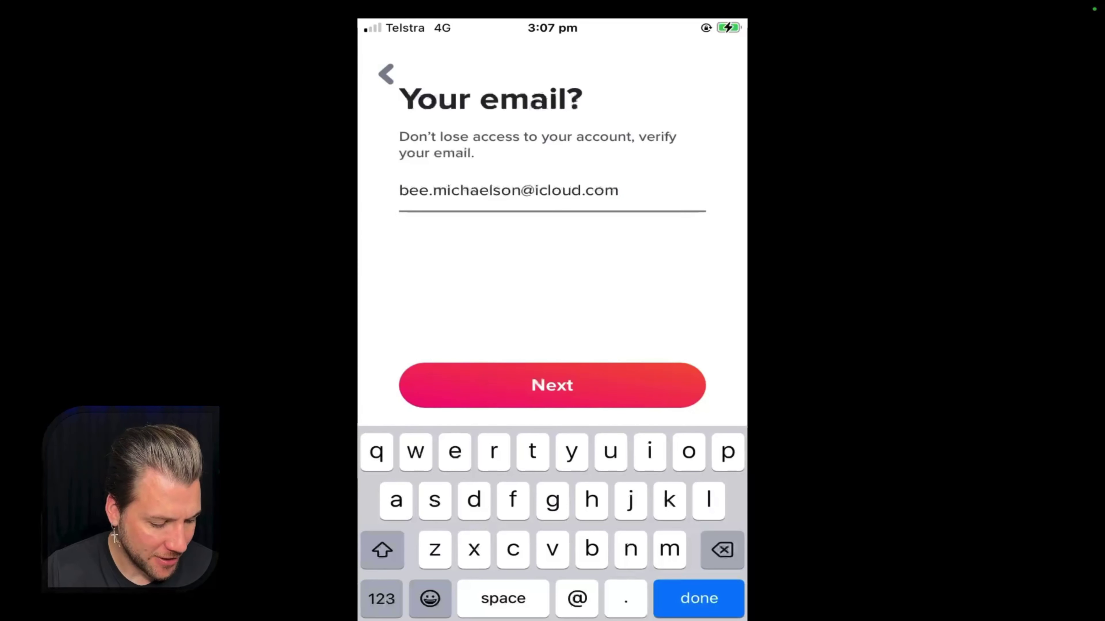
{"action": "key", "text": "Return"}
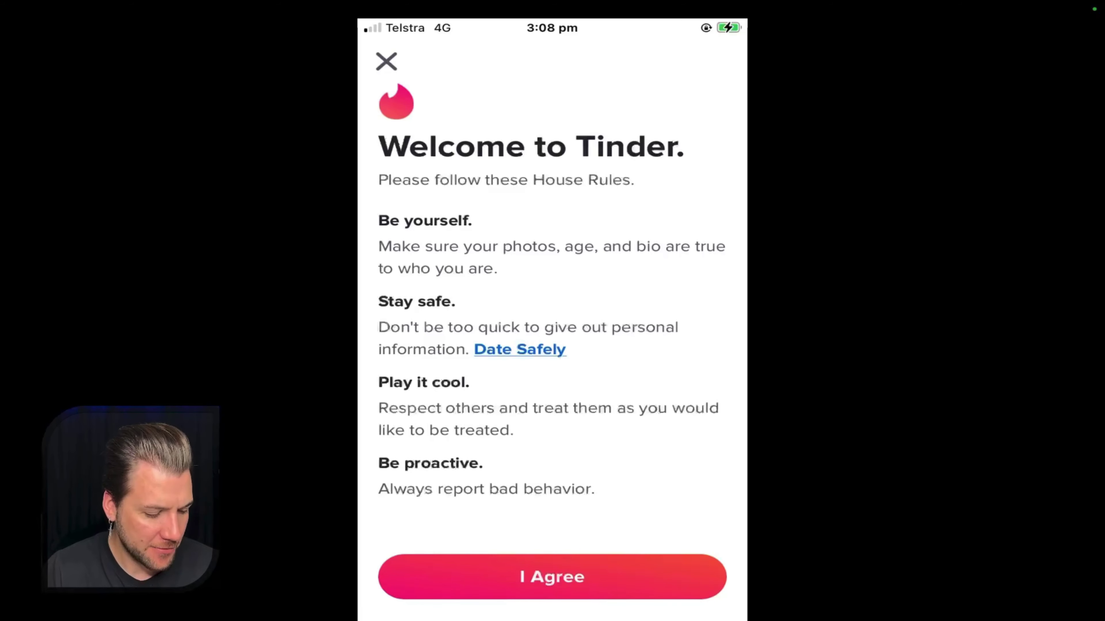
{"action": "left_click", "coordinate": [552, 576]}
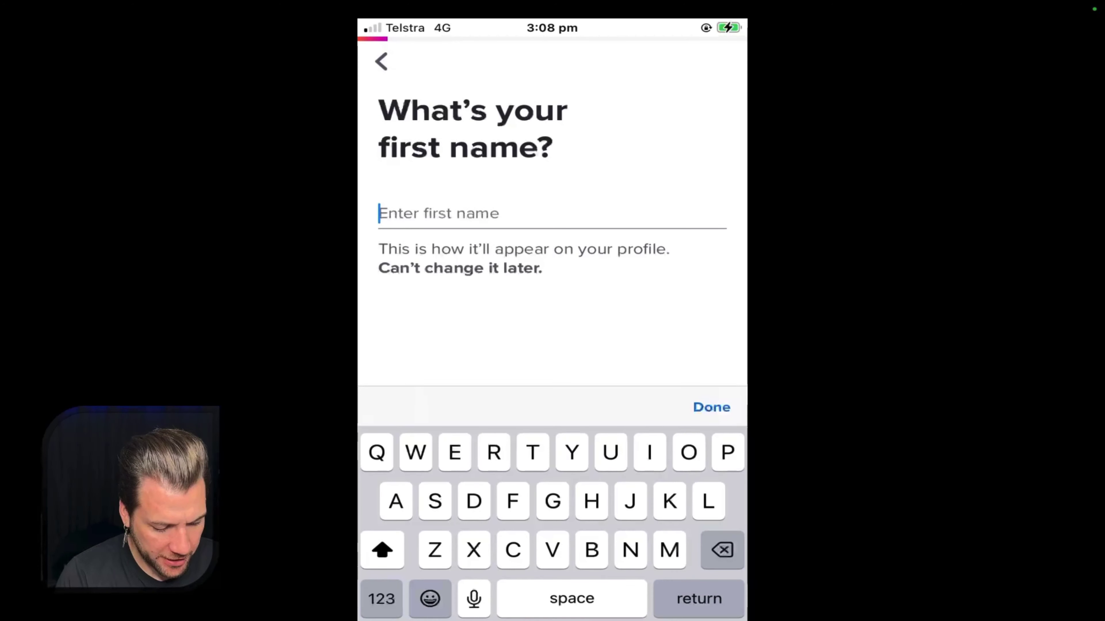
- Enter the profile's first name and continue past the first-name step
{"action": "type", "text": "Bee"}
{"action": "left_click", "coordinate": [711, 407]}
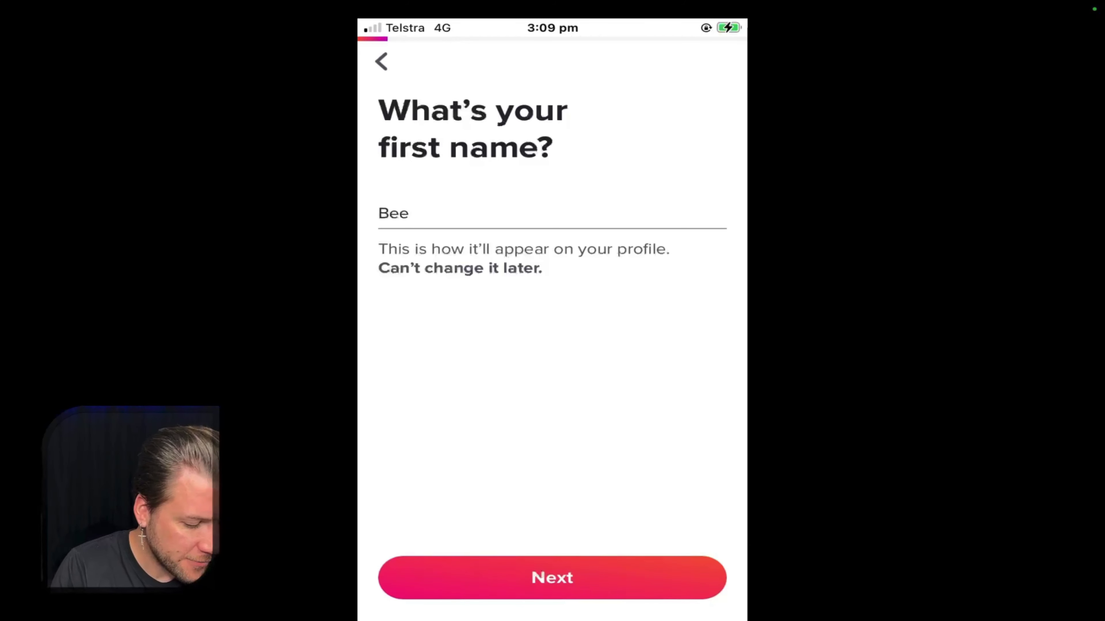
{"action": "left_click", "coordinate": [552, 577]}
- Dismiss the welcome message, then choose Woman as gender and Straight as orientation
{"action": "left_click", "coordinate": [553, 378]}
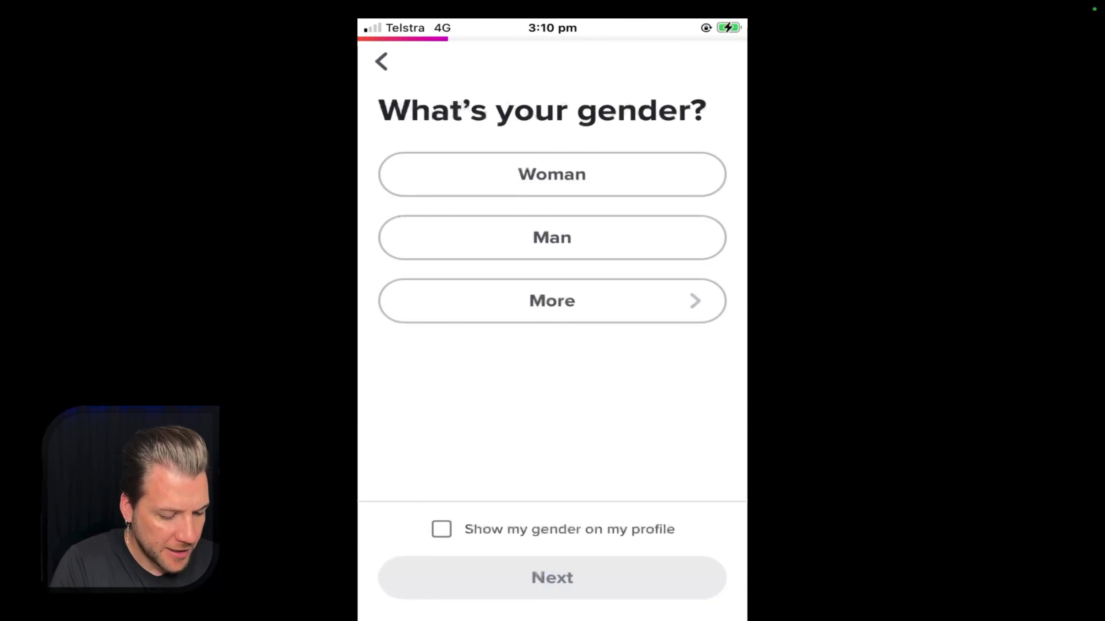
{"action": "left_click", "coordinate": [552, 173]}
{"action": "left_click", "coordinate": [553, 578]}
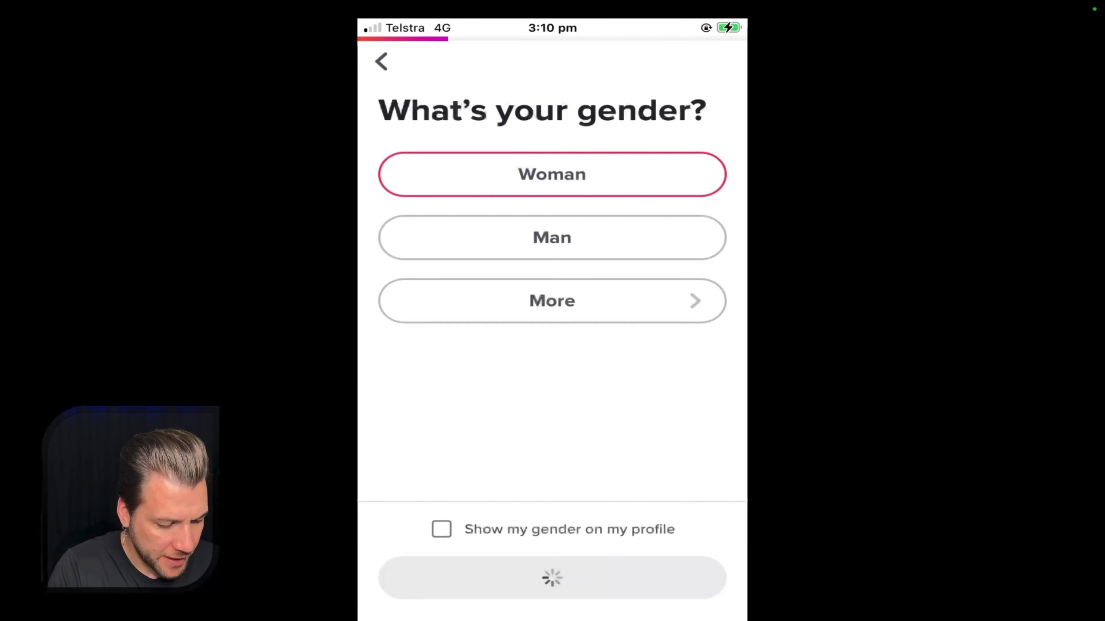
{"action": "left_click", "coordinate": [407, 227]}
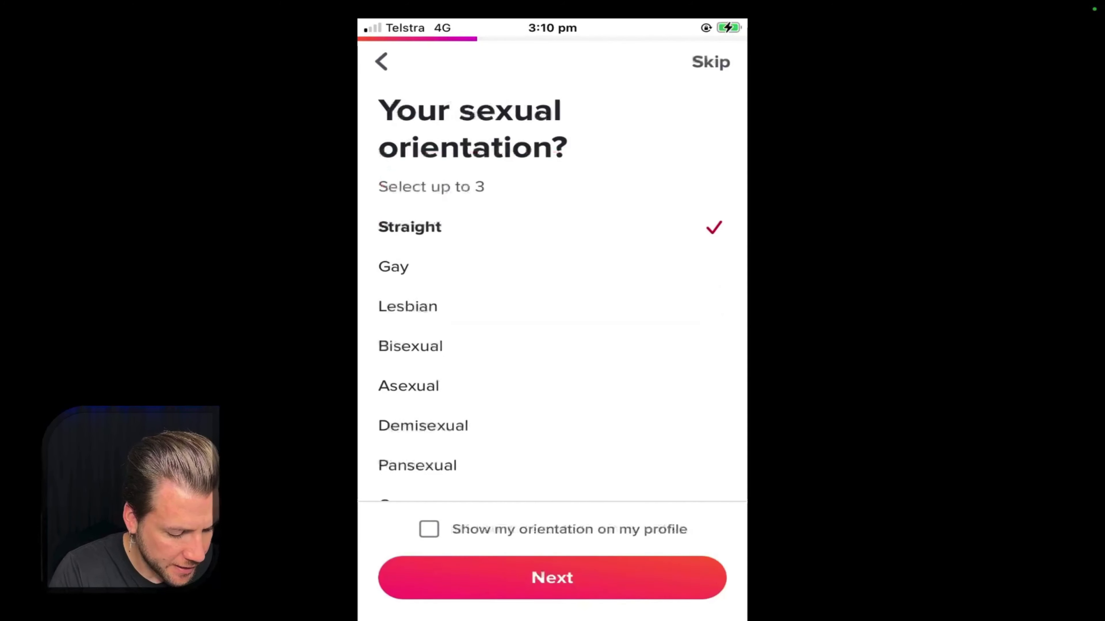
{"action": "left_click", "coordinate": [552, 577]}
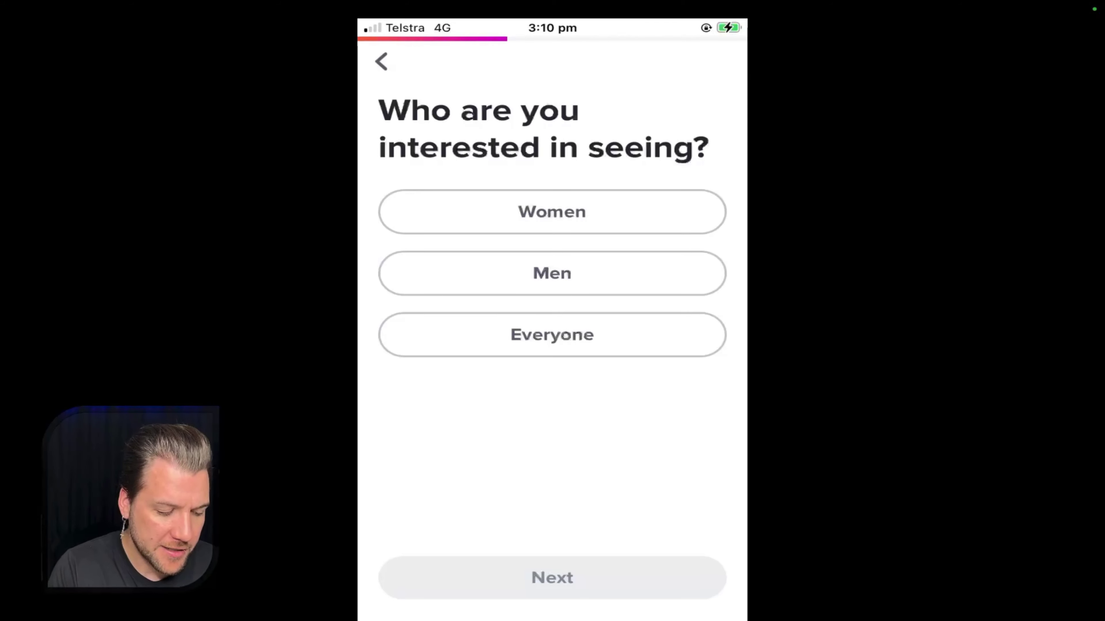
- Choose to see Everyone and keep the 80 km maximum distance
{"action": "left_click", "coordinate": [552, 334]}
{"action": "left_click", "coordinate": [551, 578]}
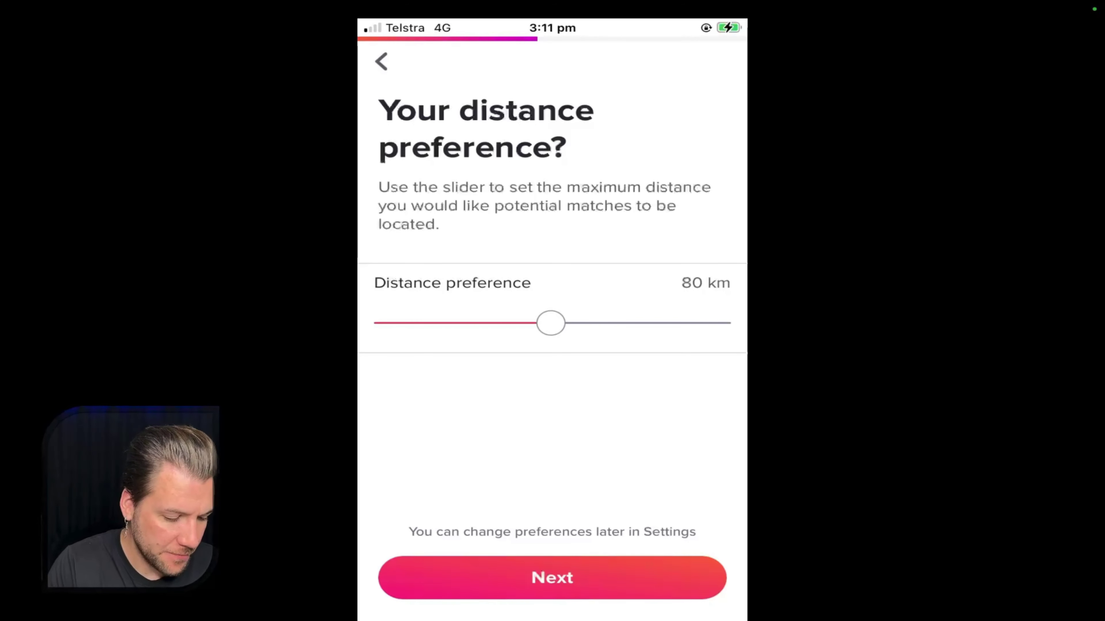
{"action": "left_click", "coordinate": [552, 577]}
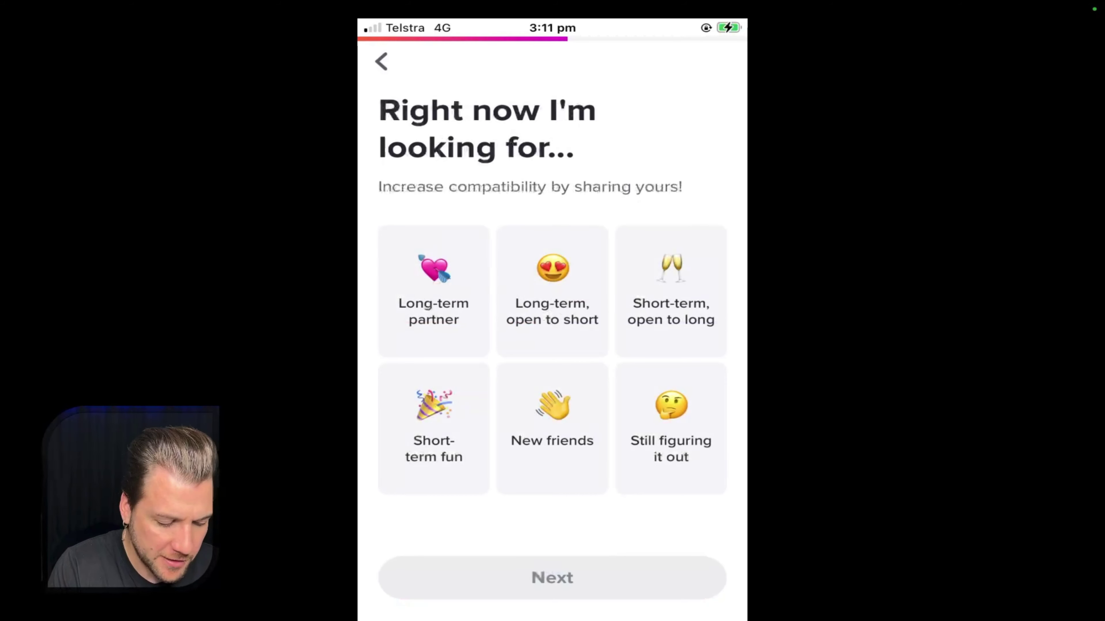
- Mark the relationship goal as 'Still figuring it out' and submit it
{"action": "left_click", "coordinate": [671, 428]}
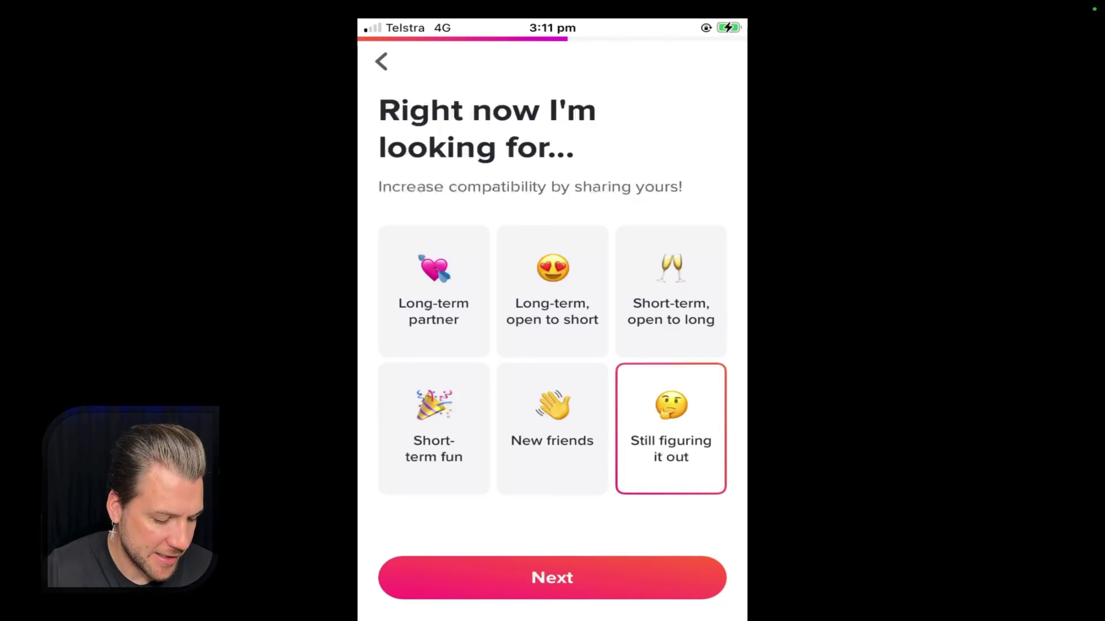
{"action": "left_click", "coordinate": [551, 577]}
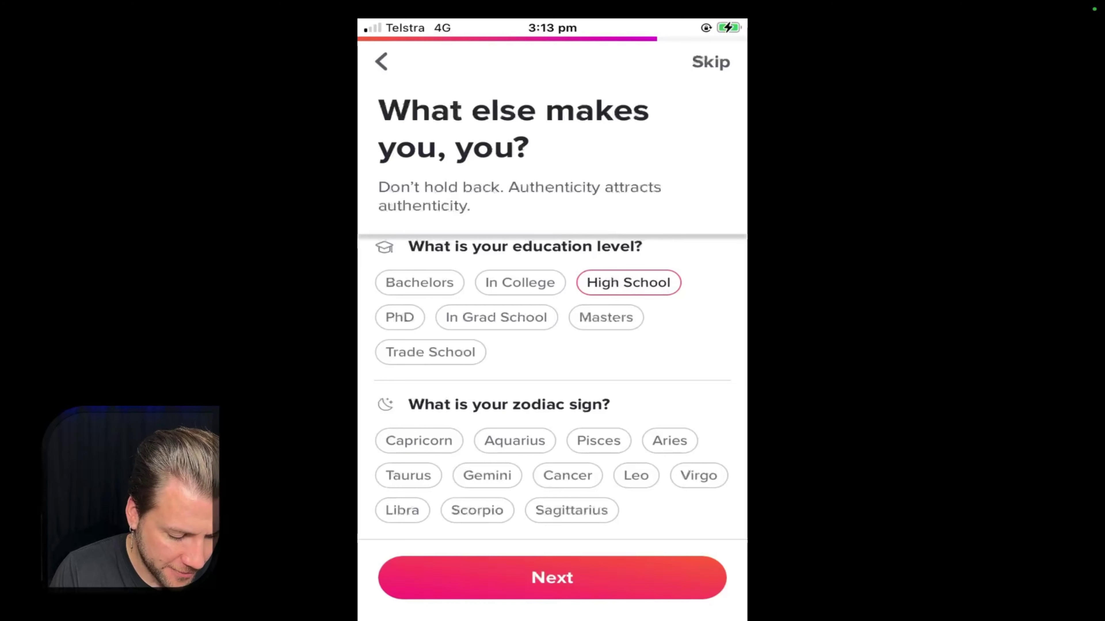
- Set the zodiac sign to Pisces and select four photos from Recents
{"action": "left_click", "coordinate": [599, 441]}
{"action": "left_click", "coordinate": [552, 577]}
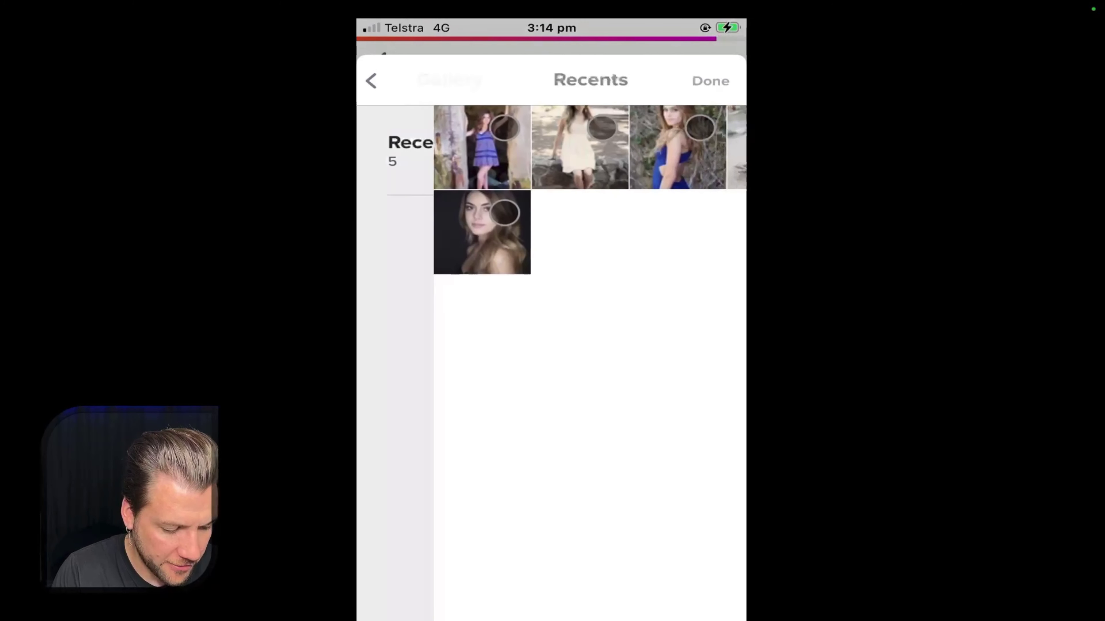
{"action": "left_click", "coordinate": [404, 147]}
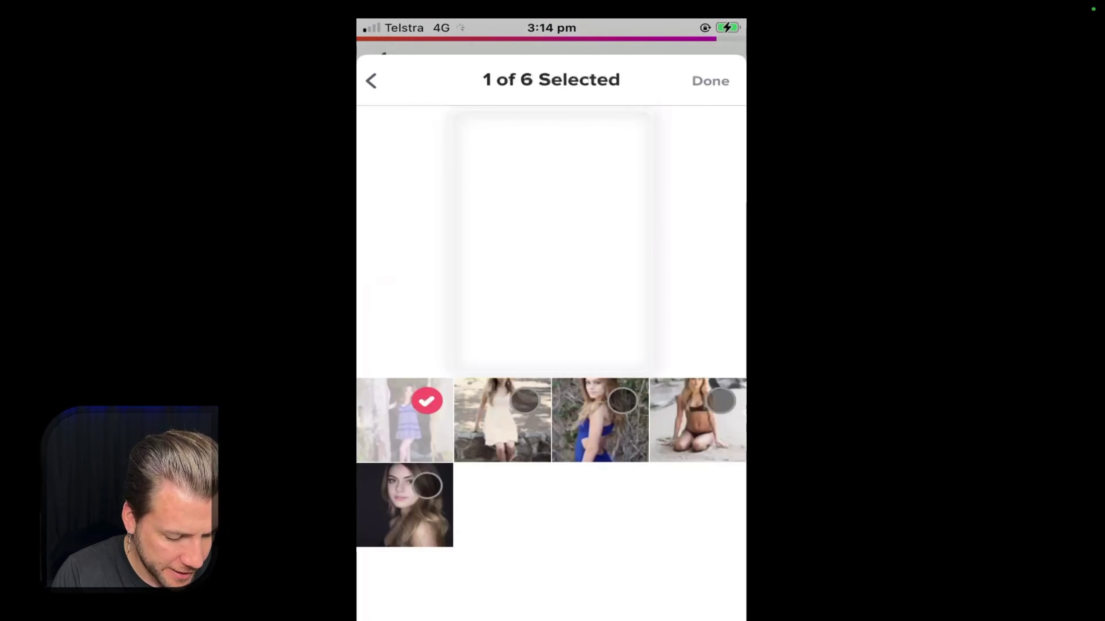
{"action": "left_click", "coordinate": [502, 420]}
{"action": "left_click", "coordinate": [600, 420]}
{"action": "left_click", "coordinate": [697, 420]}
- Add the four selected photos to the profile and allow location access
{"action": "left_click", "coordinate": [710, 81]}
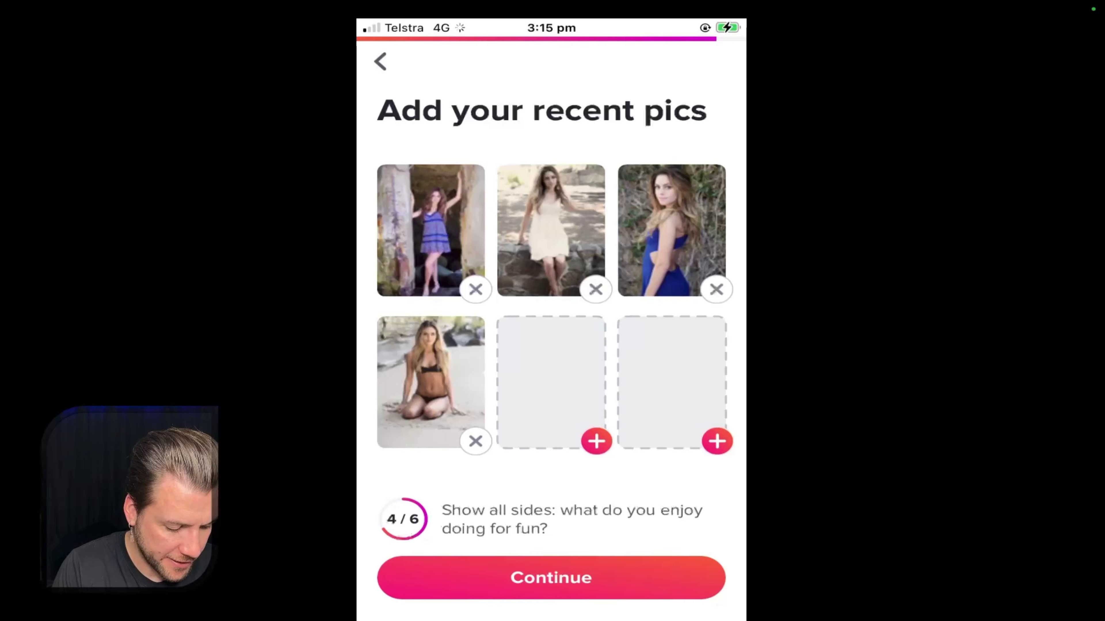
{"action": "left_click", "coordinate": [550, 577]}
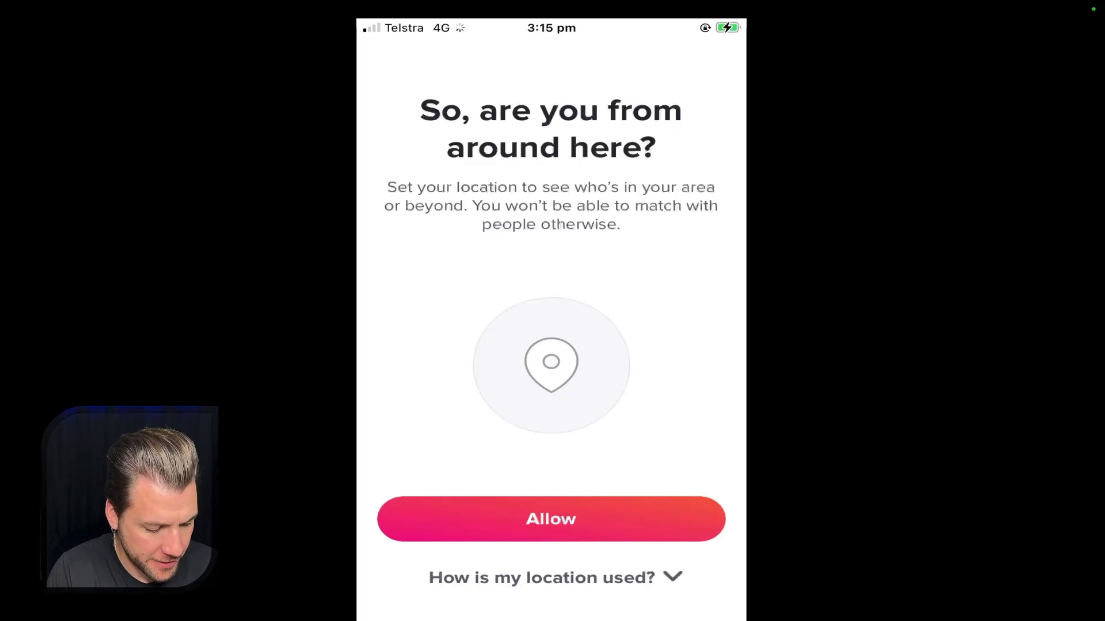
{"action": "left_click", "coordinate": [551, 518]}
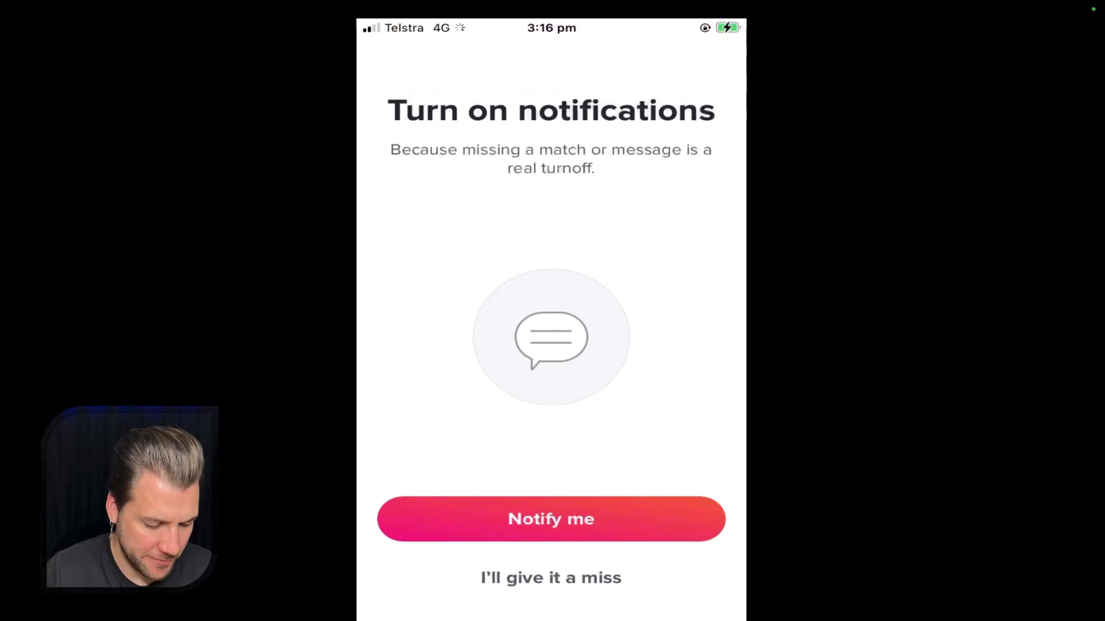
- Decline notifications with 'I'll give it a miss'
{"action": "left_click", "coordinate": [550, 578]}
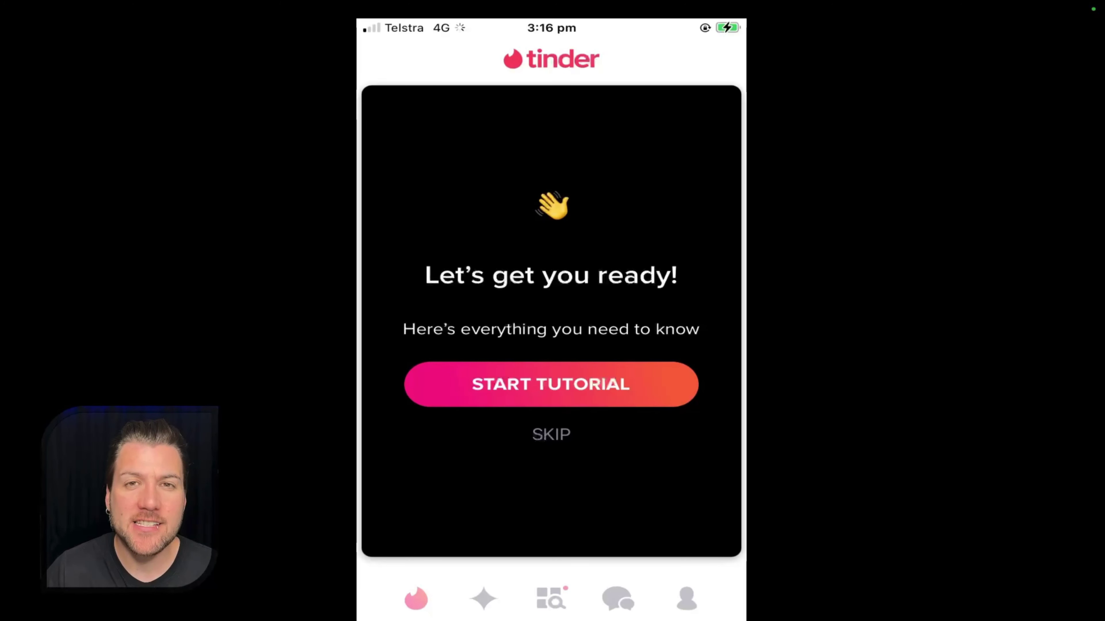
- Run through the Tinder tutorial and finish with LET'S GO
{"action": "left_click", "coordinate": [551, 384]}
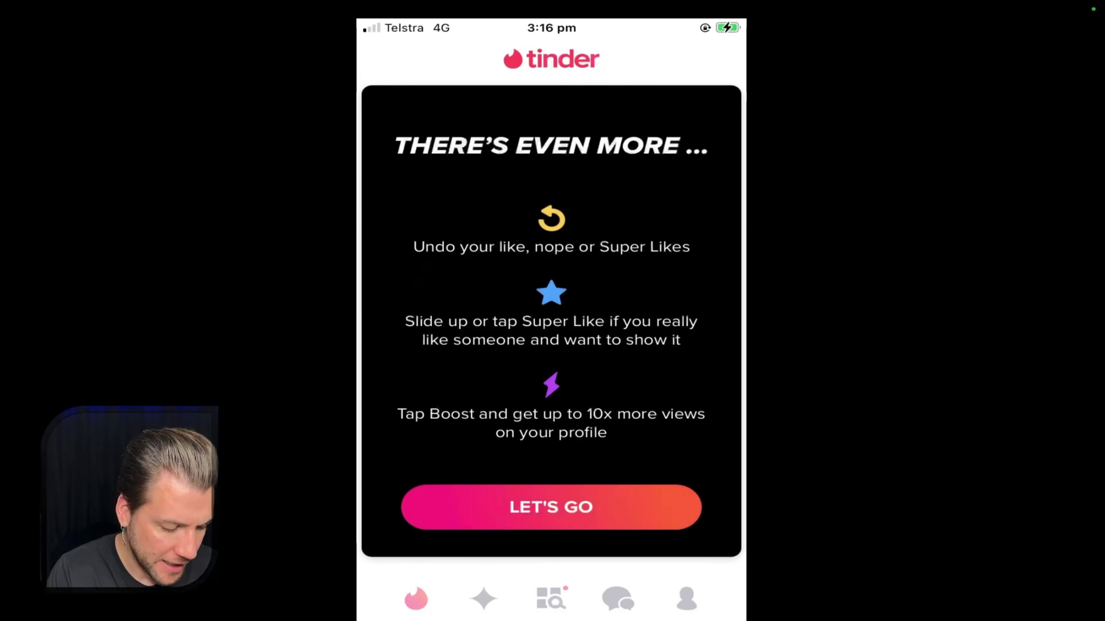
{"action": "left_click", "coordinate": [551, 507]}
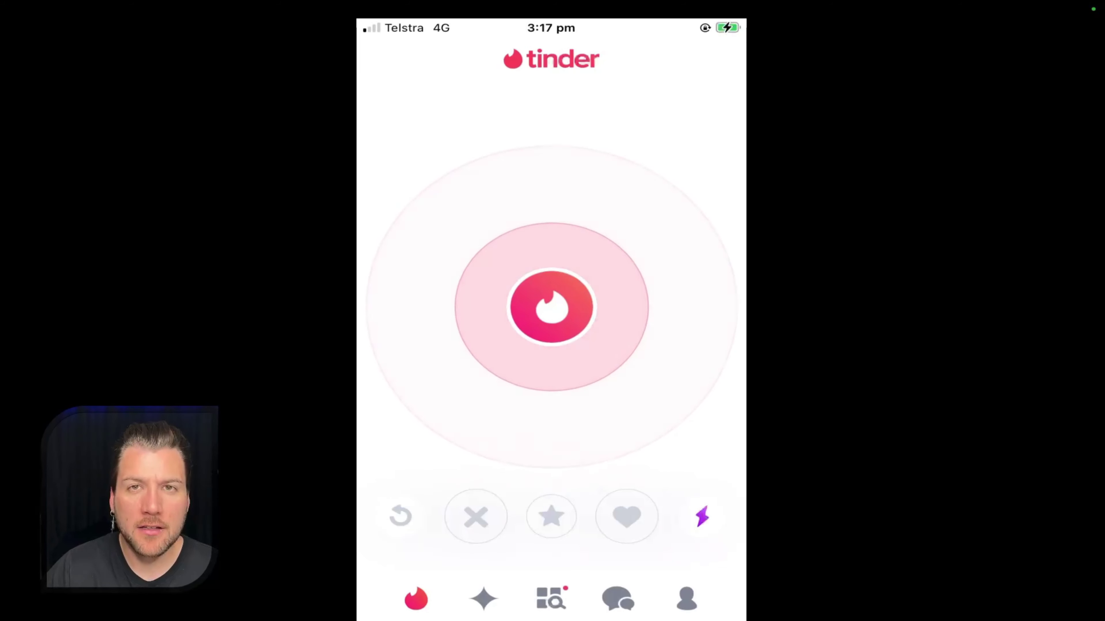